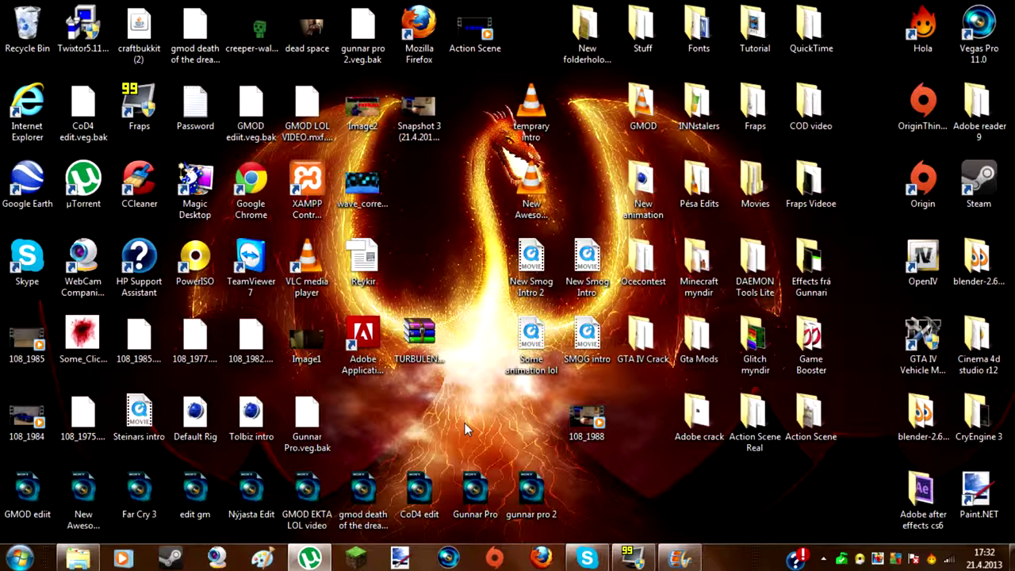
# Bring up Windows Live Movie Maker from the taskbar with a new empty My Movie project
pyautogui.moveTo(633, 557)
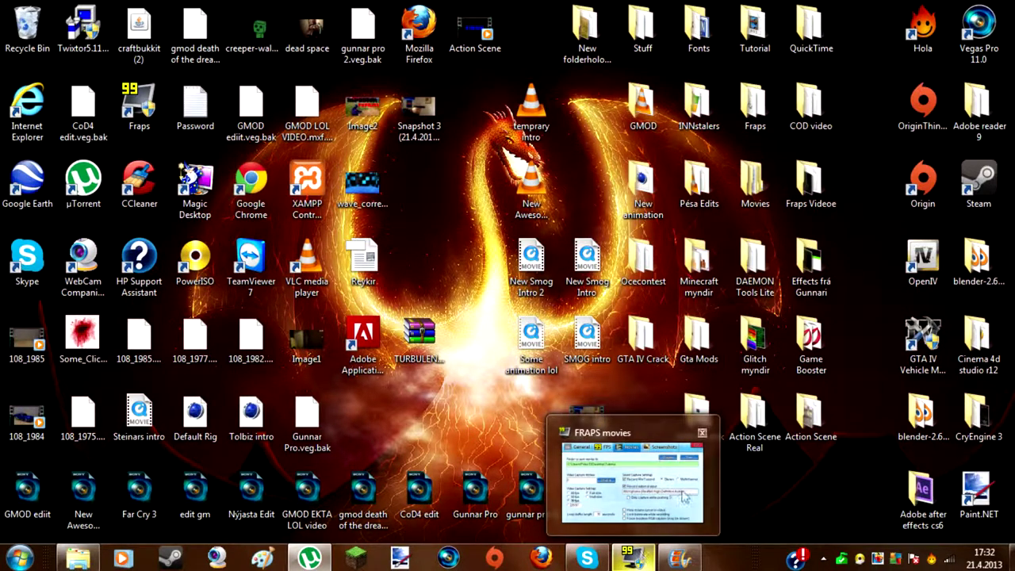
pyautogui.click(680, 557)
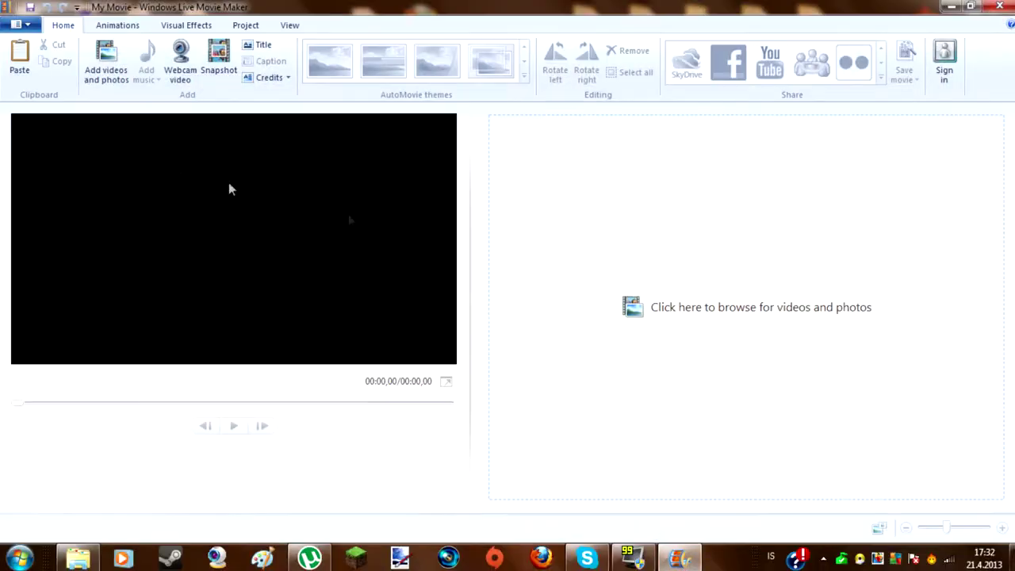
# Add the 1.40-second video clip 108_1988 to the storyboard
pyautogui.click(698, 302)
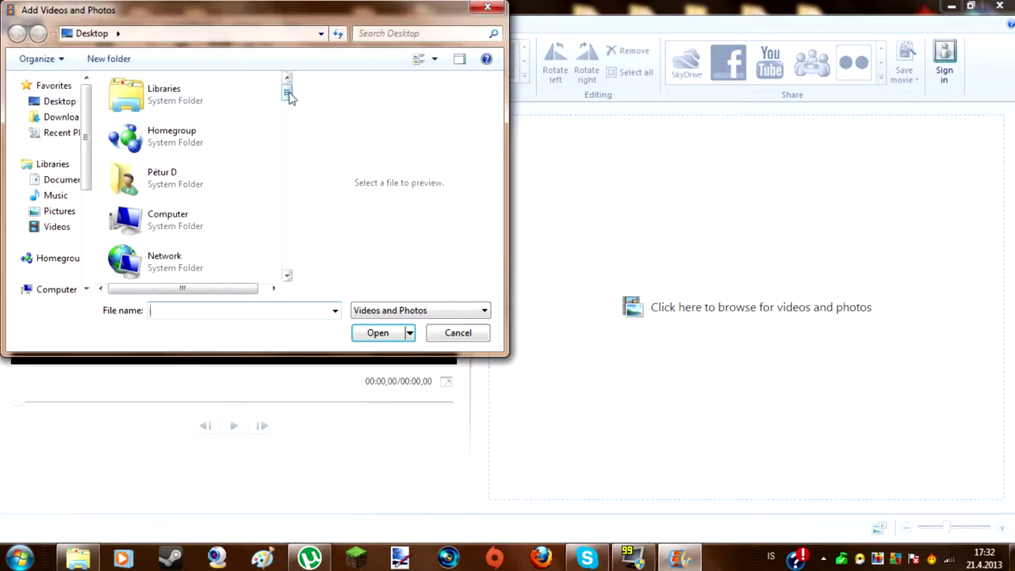
pyautogui.moveTo(291, 95); pyautogui.dragTo(302, 220)
pyautogui.click(215, 199)
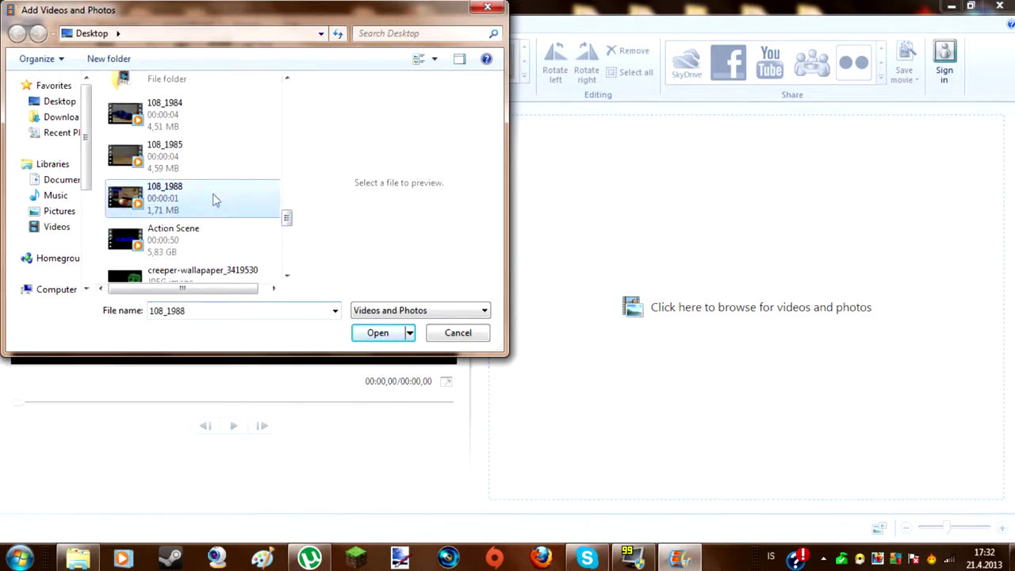
pyautogui.click(378, 333)
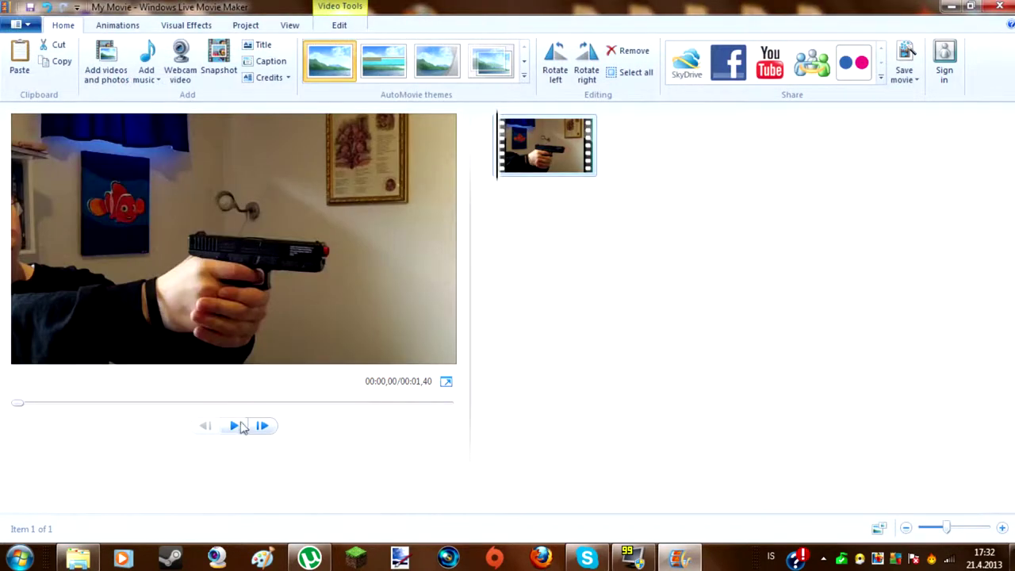
# Play the clip and step frame by frame to 00:00,95, just before the shot
pyautogui.click(235, 426)
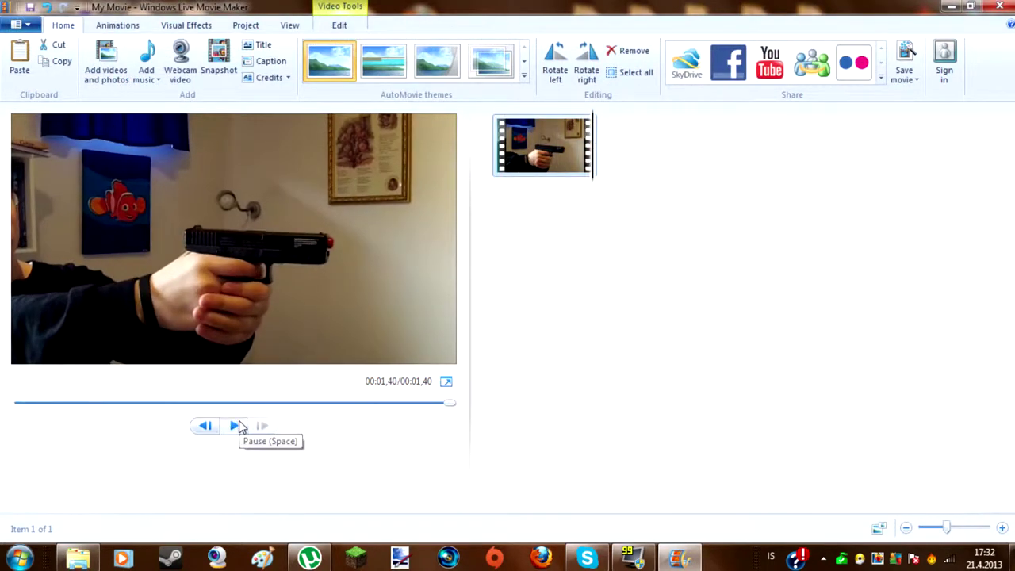
pyautogui.click(241, 427)
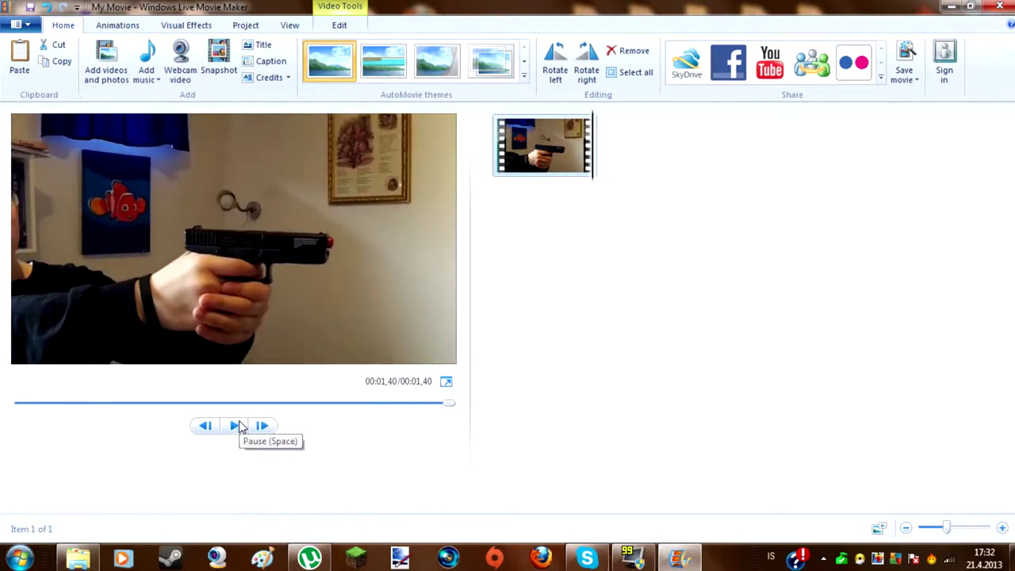
pyautogui.click(235, 428)
pyautogui.click(263, 428)
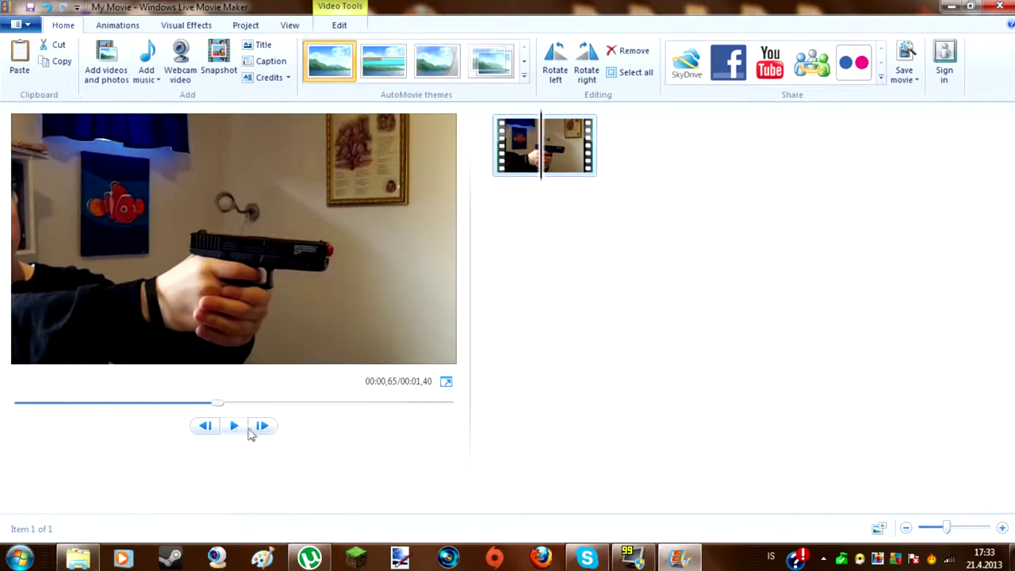
pyautogui.click(263, 428)
pyautogui.click(262, 428)
pyautogui.click(264, 428)
pyautogui.click(263, 429)
pyautogui.click(263, 428)
pyautogui.click(262, 428)
pyautogui.click(262, 428)
pyautogui.click(262, 429)
pyautogui.click(263, 428)
pyautogui.click(263, 428)
pyautogui.click(205, 426)
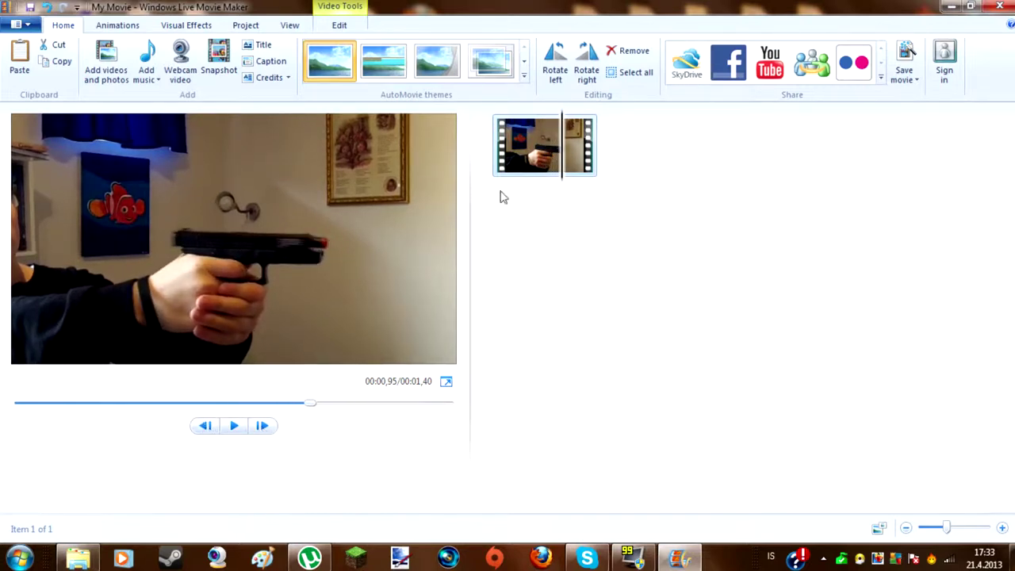
pyautogui.rightClick(565, 173)
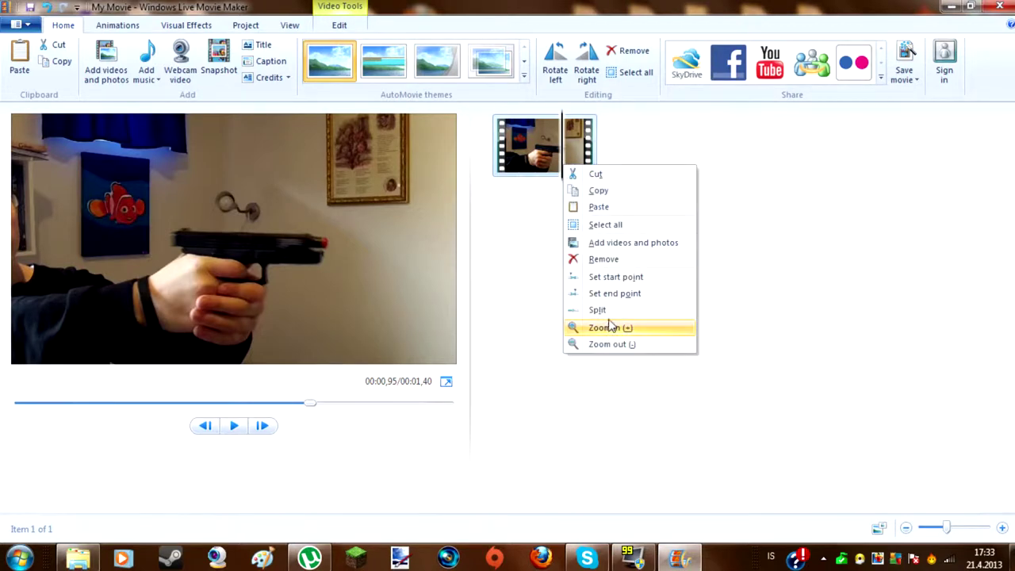
# Split the clip at 00:00,95 and again one frame later at 00:00,98
pyautogui.click(585, 316)
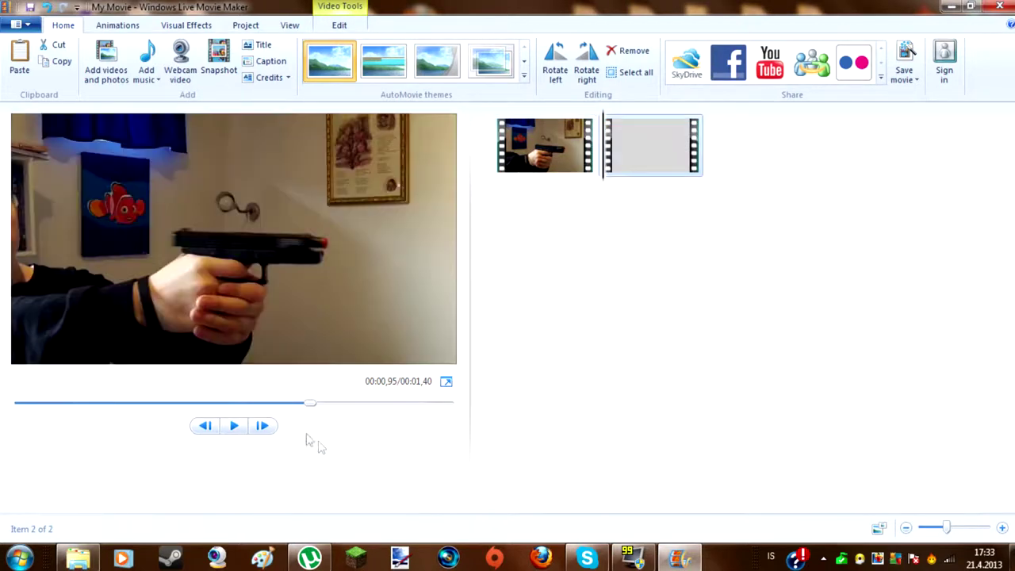
pyautogui.click(263, 426)
pyautogui.rightClick(609, 173)
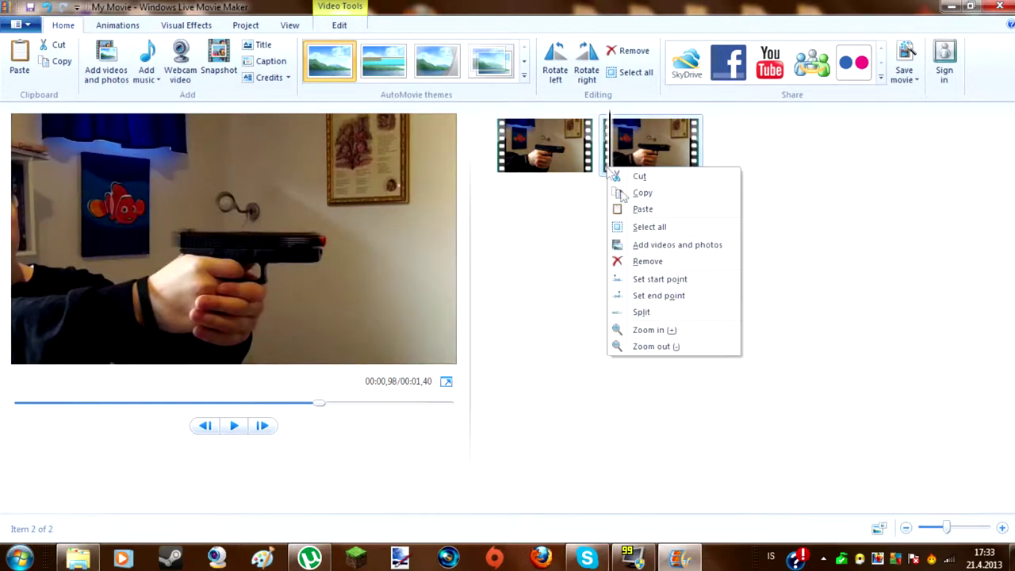
pyautogui.click(671, 315)
# Take a snapshot of the 00:00,95 frame and save it as a PNG on the Desktop
pyautogui.click(632, 139)
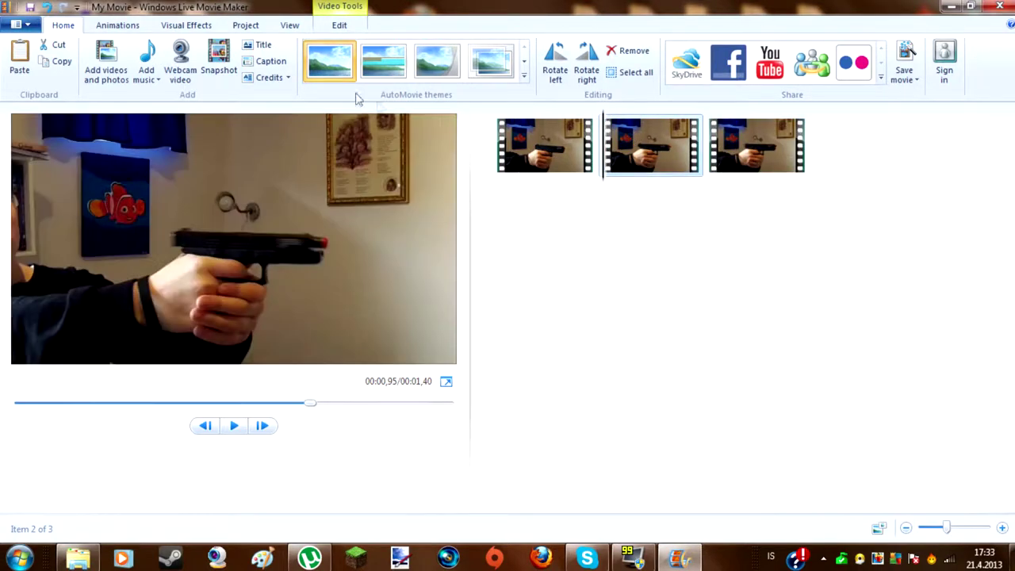
pyautogui.click(229, 53)
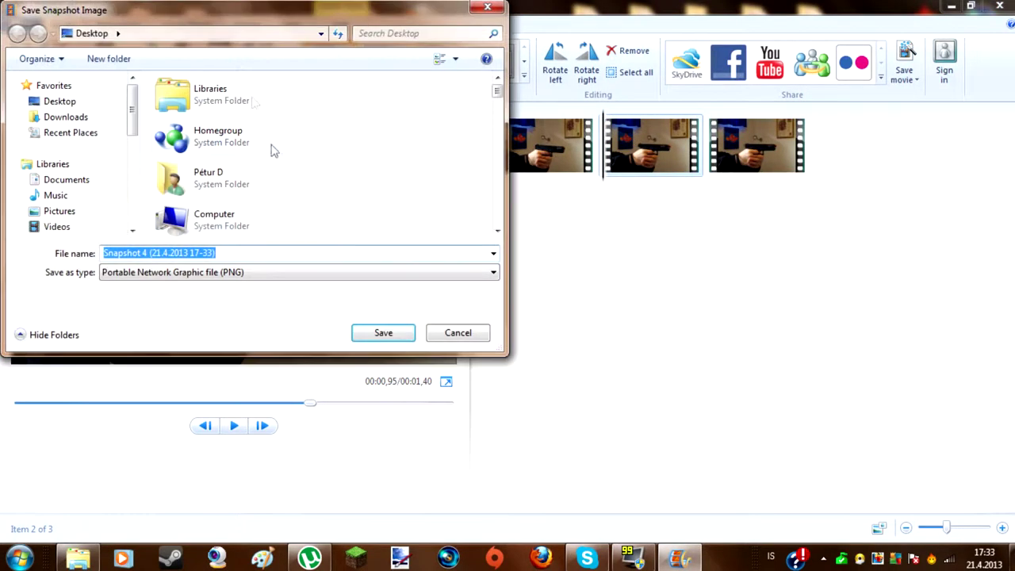
pyautogui.click(76, 103)
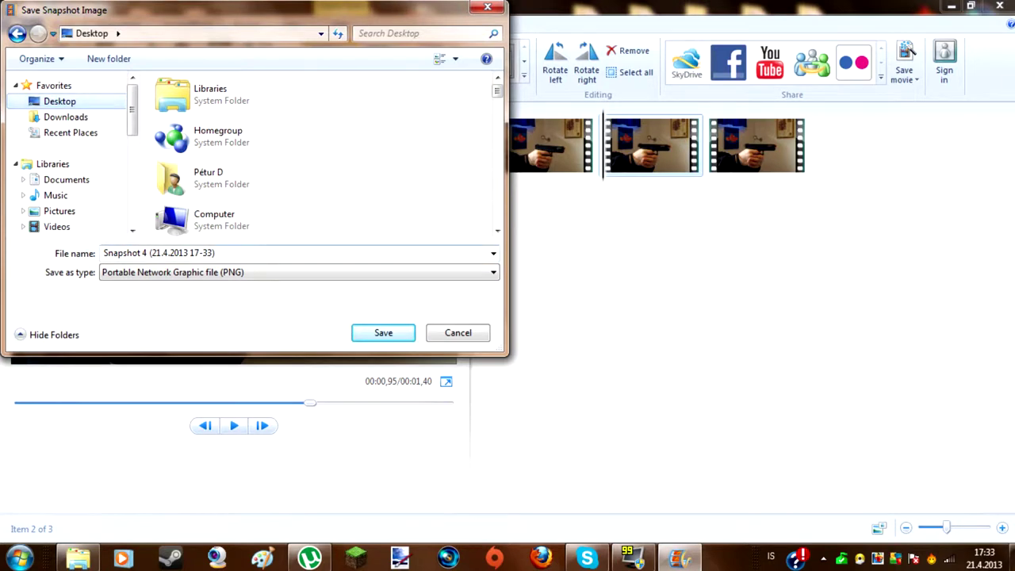
pyautogui.click(394, 333)
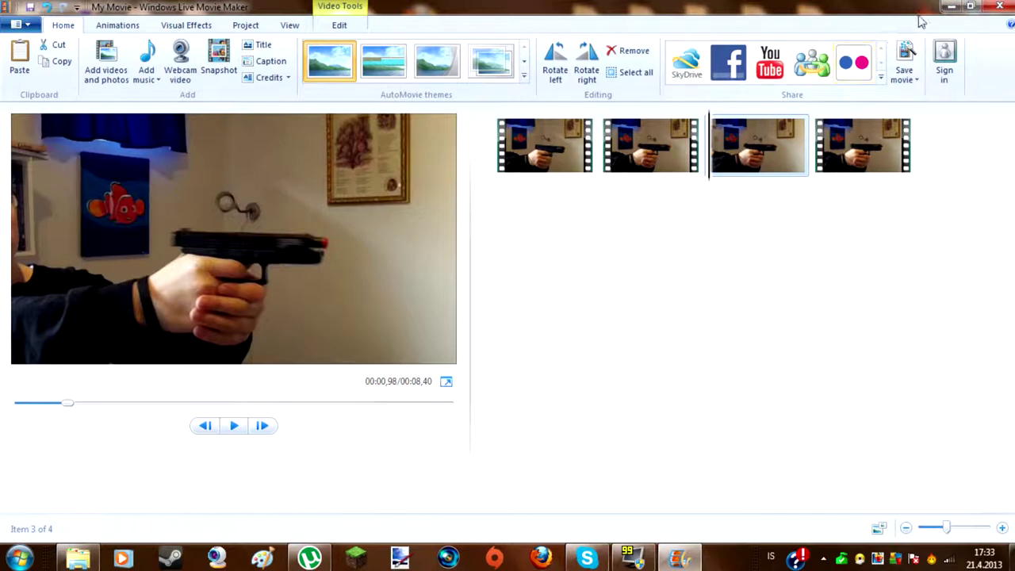
pyautogui.click(952, 6)
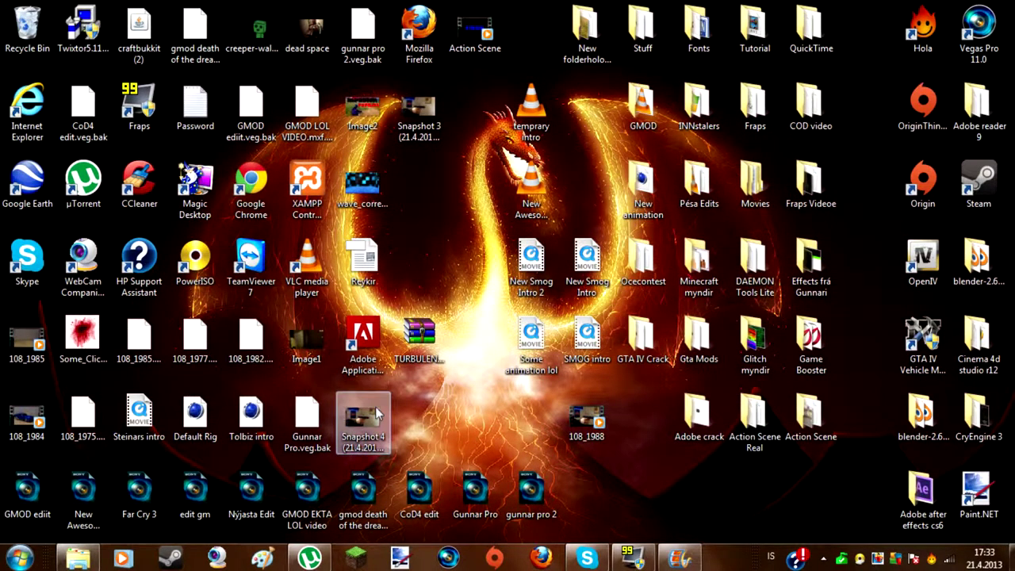
# Start Paint.NET, discard the blank untitled image, and open the 597 × 336 Snapshot 4 PNG
pyautogui.click(978, 496)
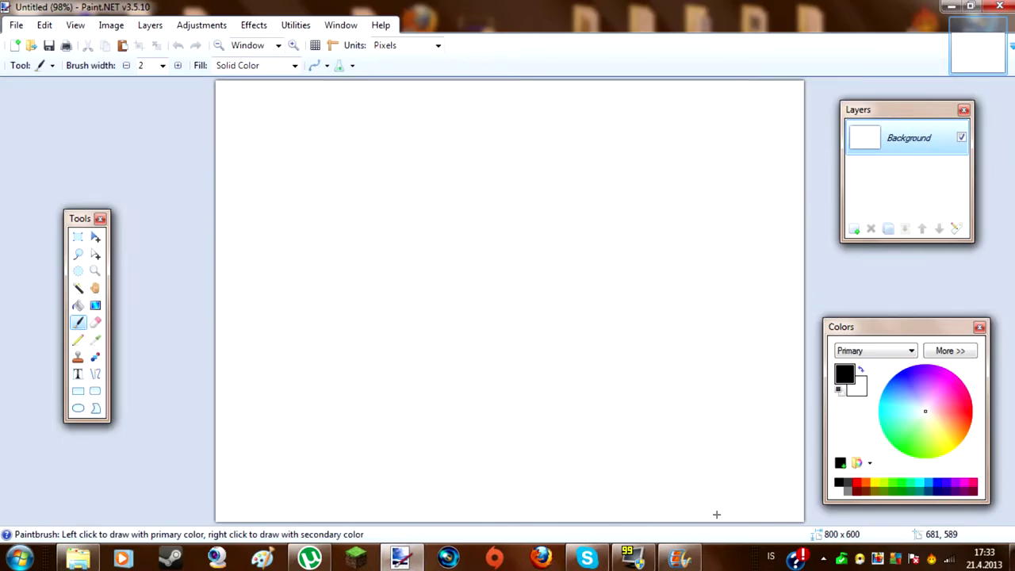
pyautogui.moveTo(997, 37)
pyautogui.click(1000, 28)
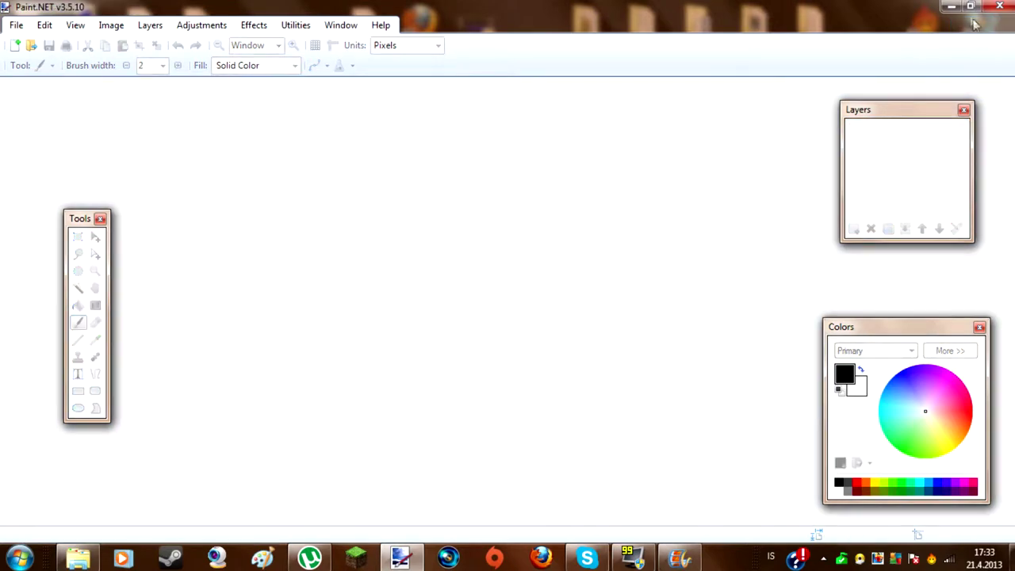
pyautogui.click(1001, 6)
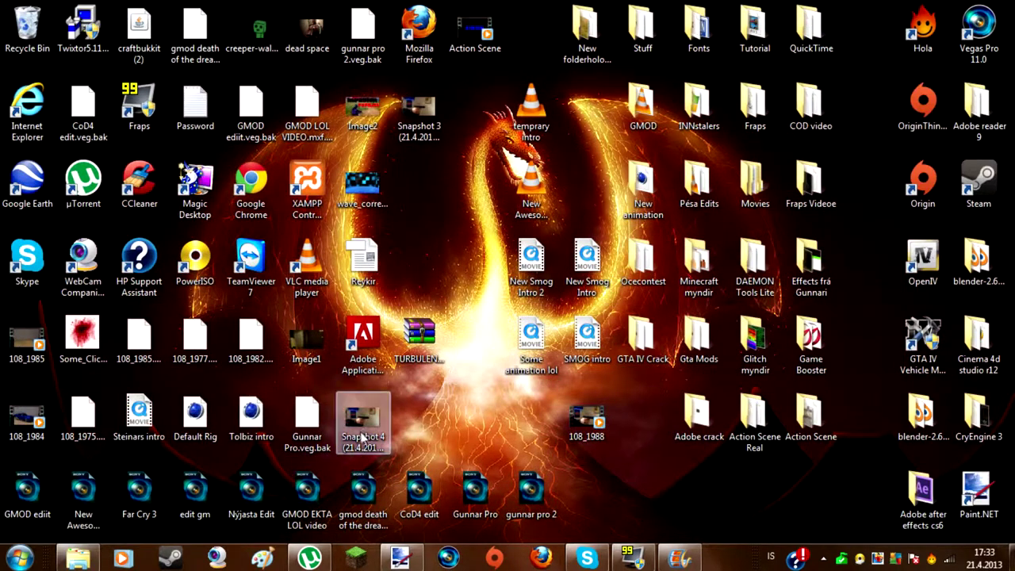
pyautogui.moveTo(364, 436)
pyautogui.mouseDown()
pyautogui.moveTo(381, 520)
pyautogui.moveTo(401, 556)
pyautogui.moveTo(389, 515)
pyautogui.moveTo(389, 216)
pyautogui.moveTo(393, 262)
pyautogui.mouseUp()
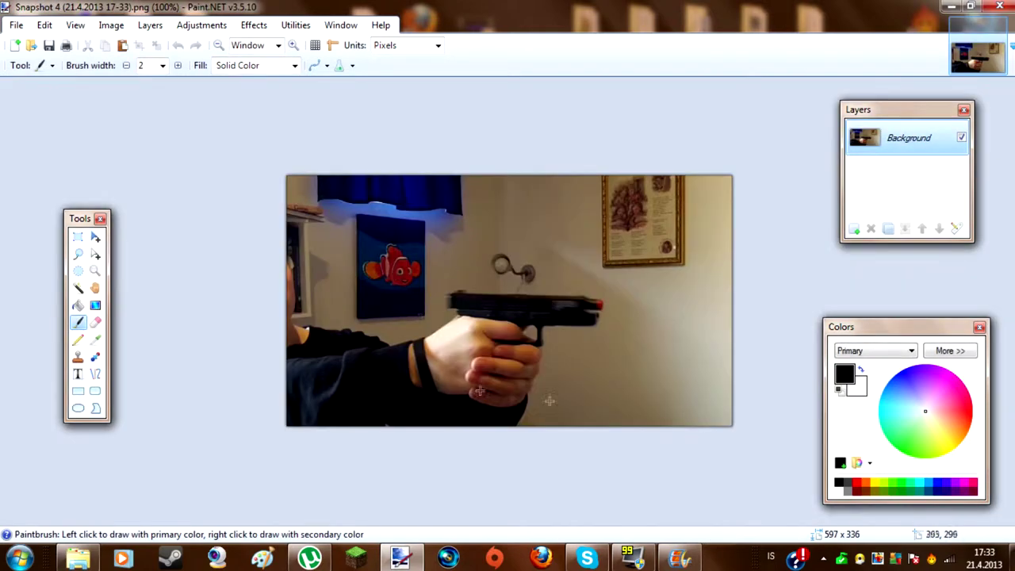
pyautogui.click(83, 562)
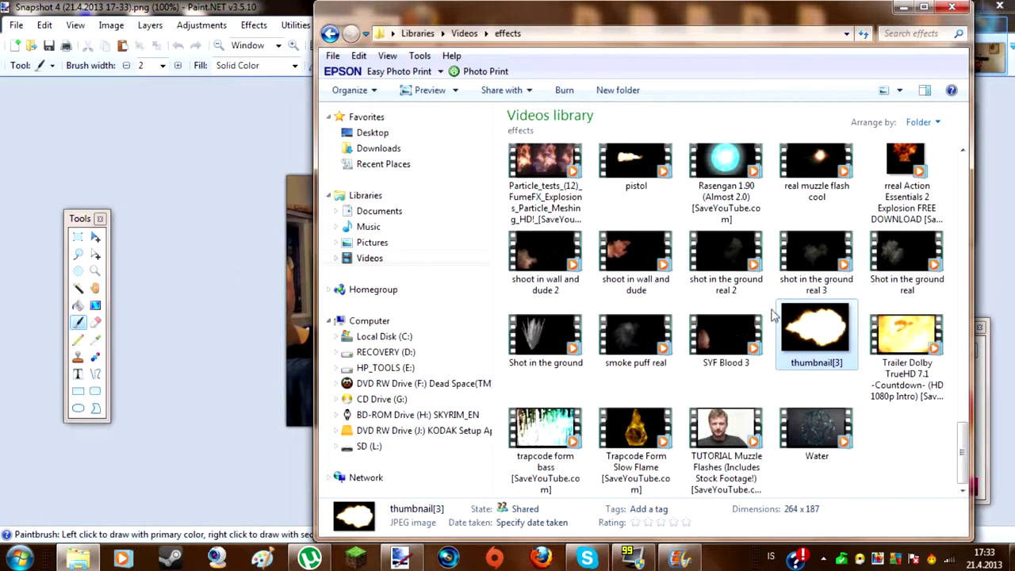
# Add the thumbnail[3] muzzle-flash image from the effects folder as a new layer
pyautogui.moveTo(813, 346); pyautogui.dragTo(245, 328)
pyautogui.moveTo(309, 325); pyautogui.dragTo(311, 325)
pyautogui.click(464, 298)
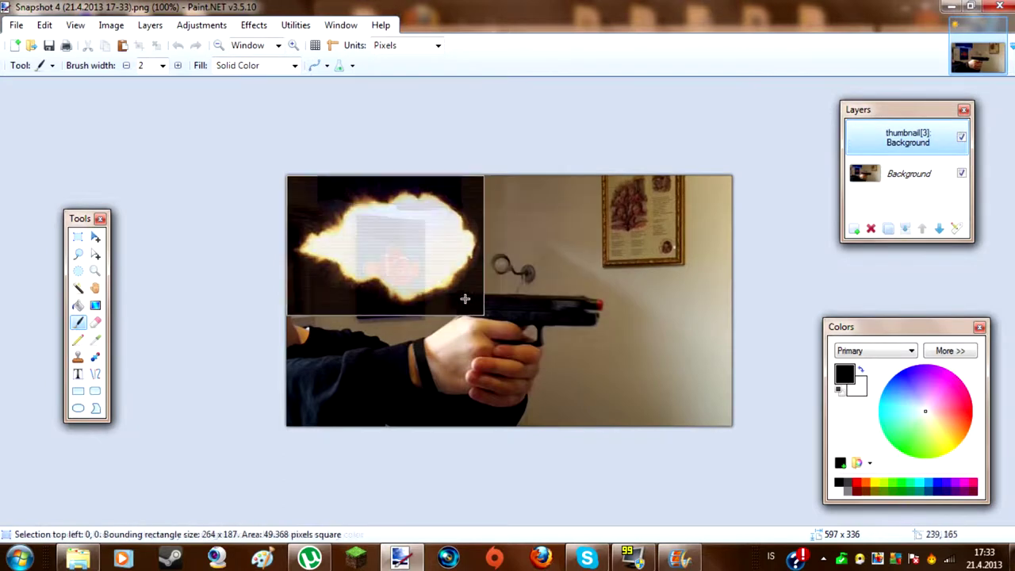
pyautogui.click(95, 237)
# Shrink the flash layer to 308 × 209 and place it at 416, 73 before the barrel
pyautogui.moveTo(286, 176); pyautogui.dragTo(714, 161)
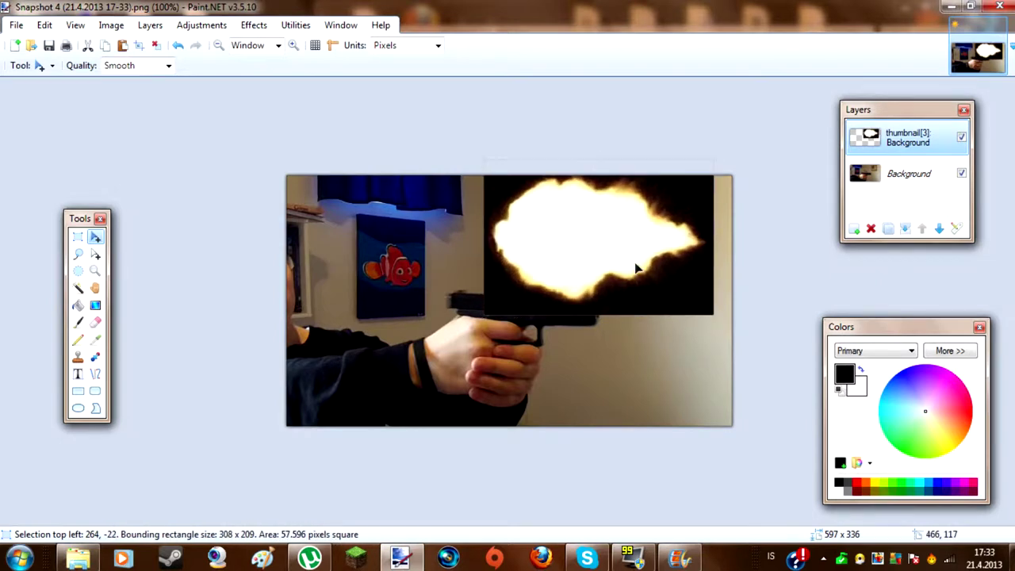
pyautogui.moveTo(642, 265); pyautogui.dragTo(749, 334)
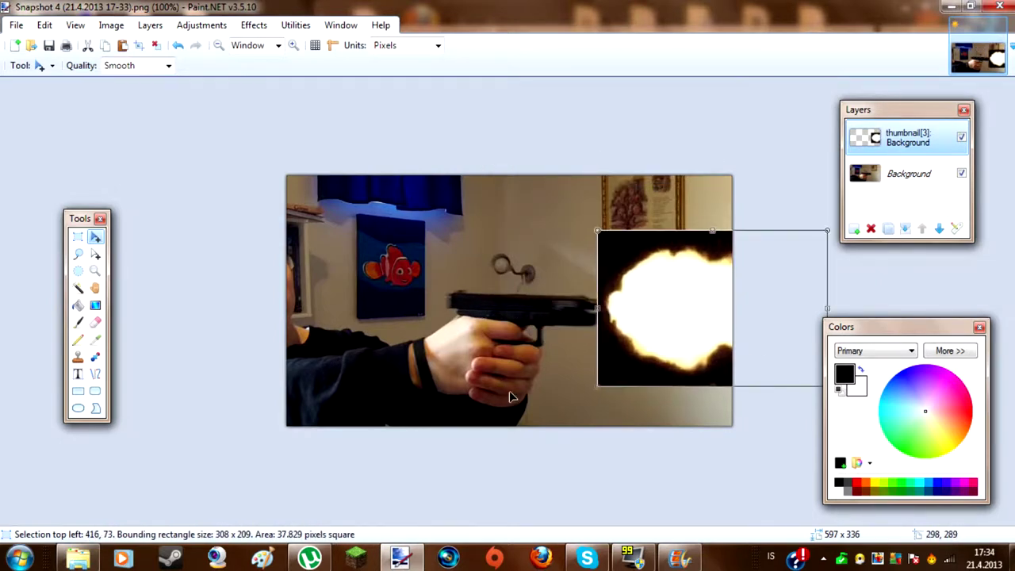
# Erase the flash layer's dark backdrop with the Magic Wand and nudge the flash slightly up-left
pyautogui.click(79, 292)
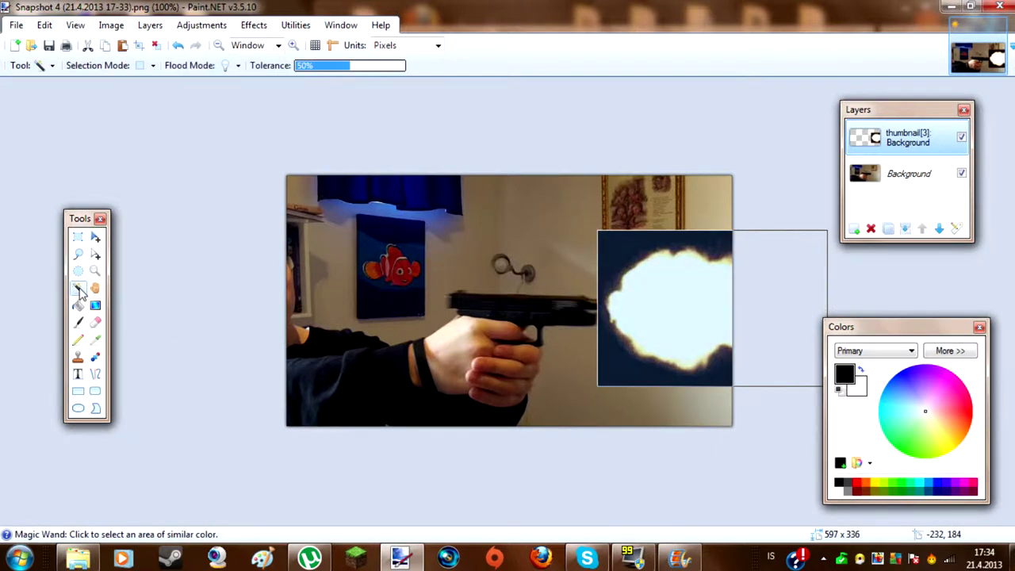
pyautogui.click(624, 255)
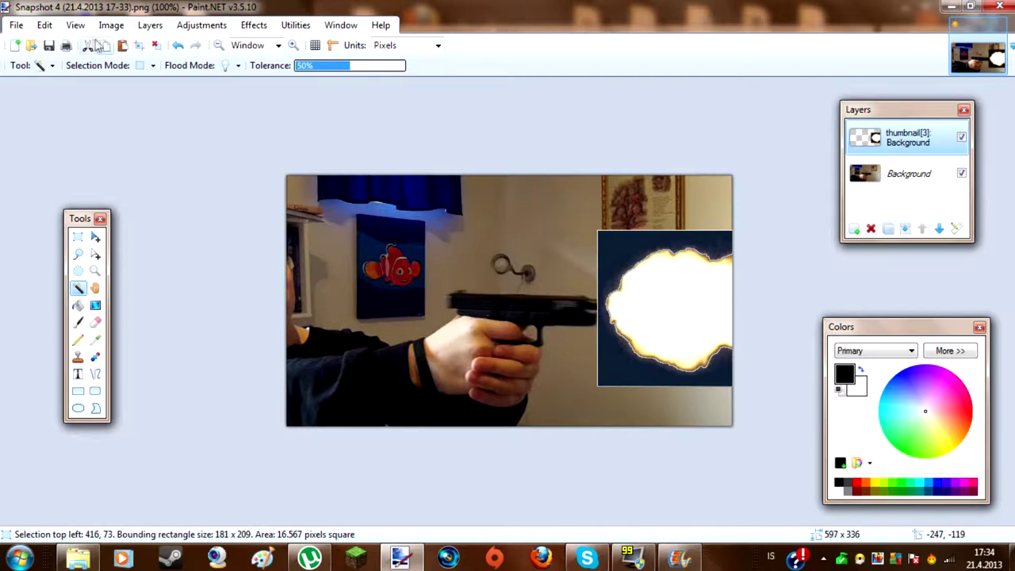
pyautogui.press('Delete')
pyautogui.click(95, 236)
pyautogui.hotkey('ctrl', 'a')
pyautogui.moveTo(664, 290); pyautogui.dragTo(659, 289)
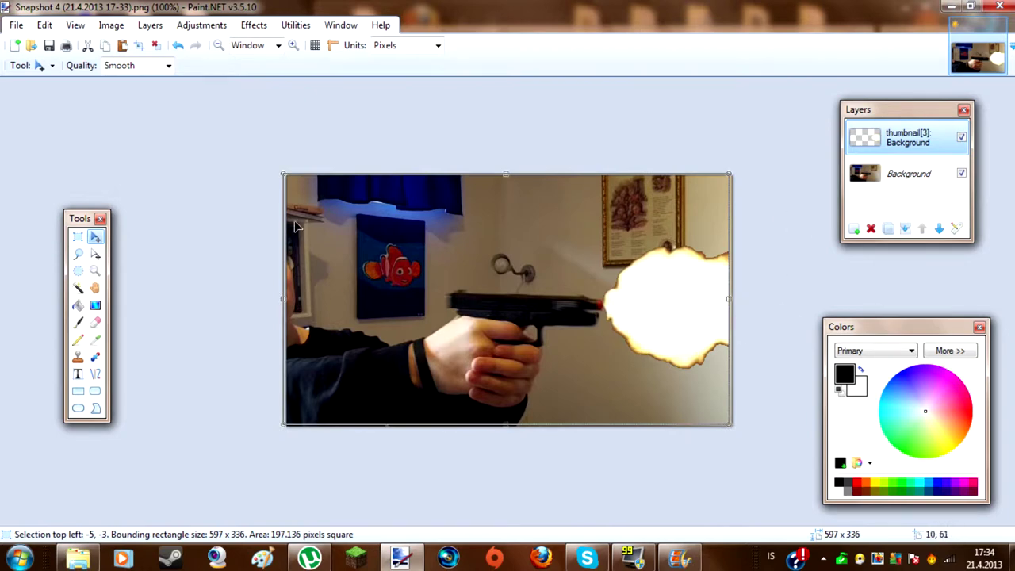
pyautogui.click(15, 25)
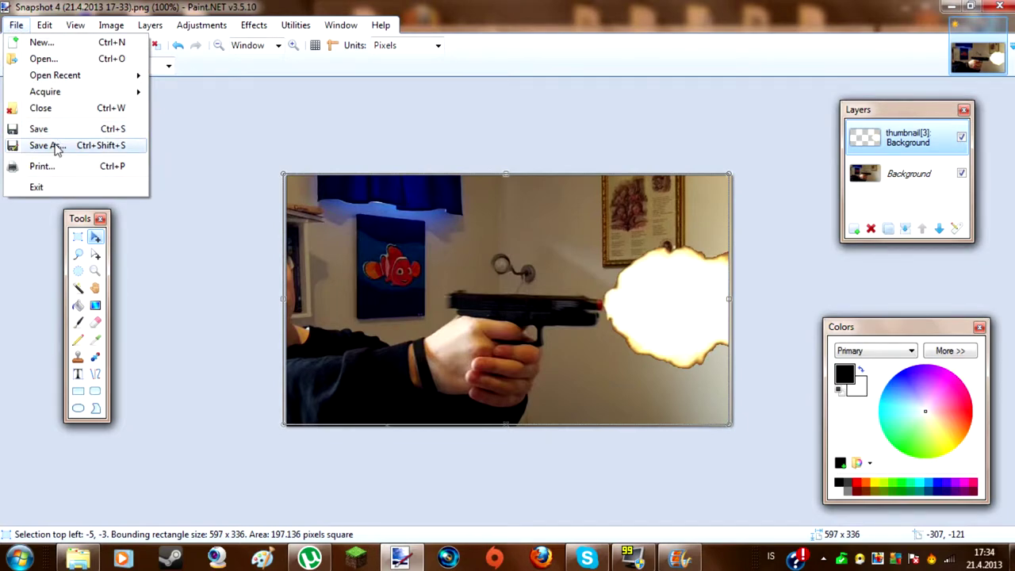
# Choose the Tutorial folder as the Save As location for the edited image
pyautogui.click(47, 145)
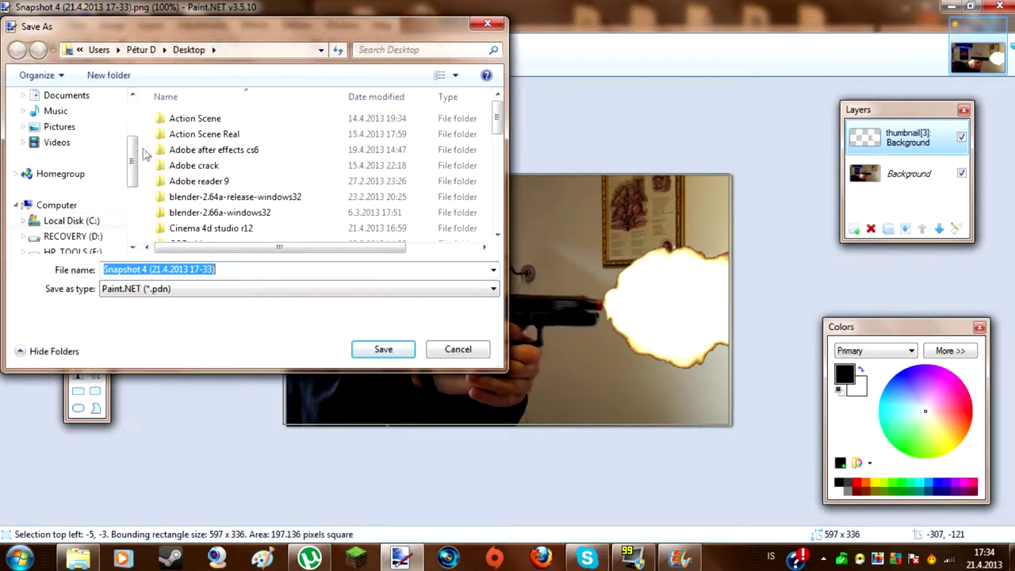
pyautogui.moveTo(134, 159); pyautogui.dragTo(133, 124)
pyautogui.click(105, 120)
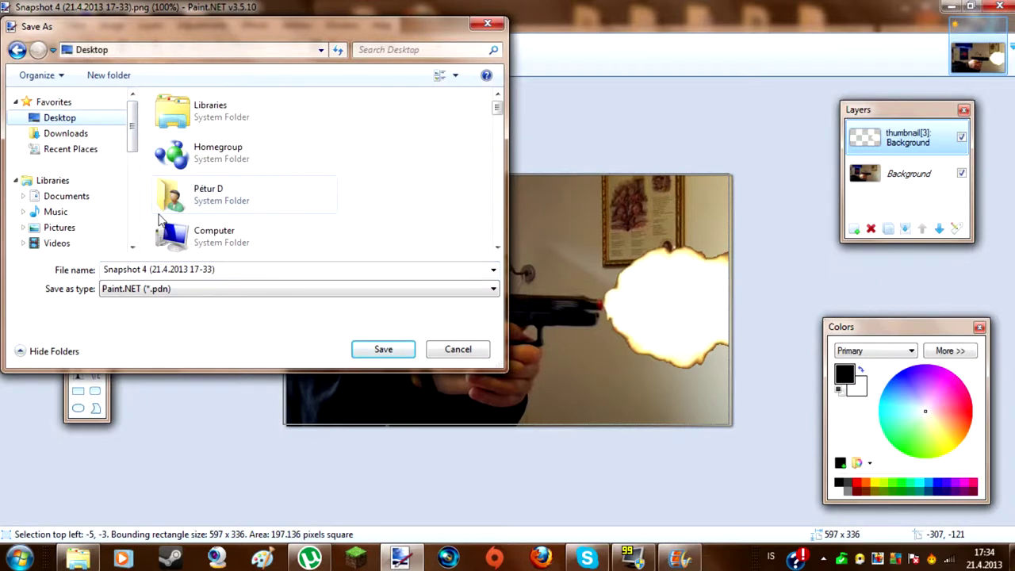
pyautogui.click(210, 270)
pyautogui.write('T')
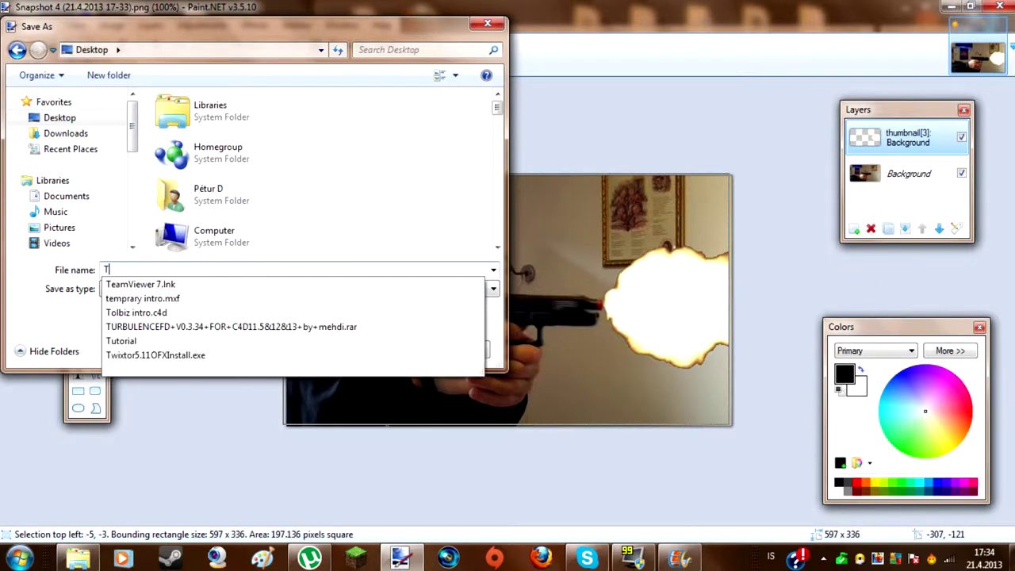
pyautogui.write('uto')
pyautogui.press('Down')
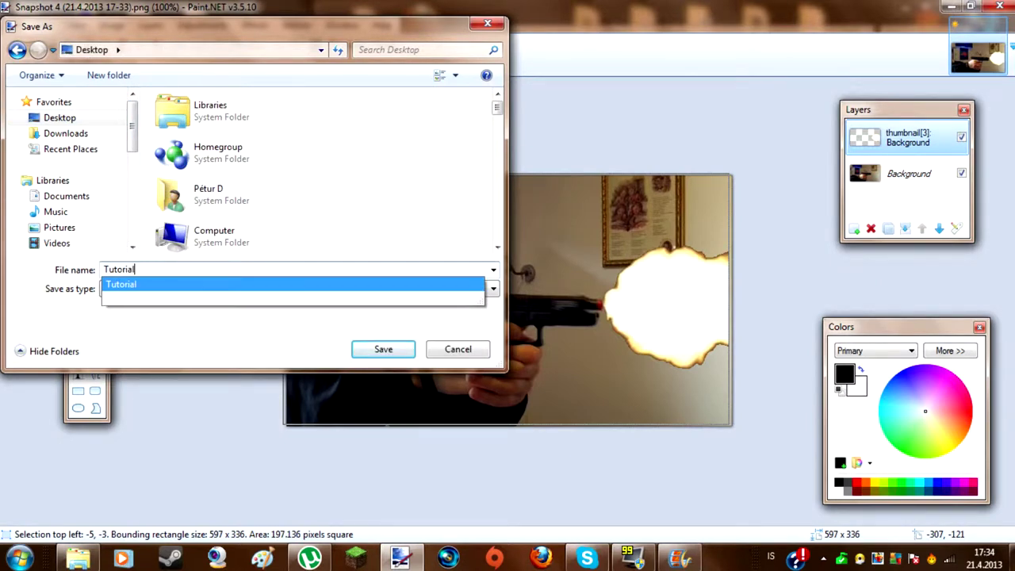
pyautogui.press('Return')
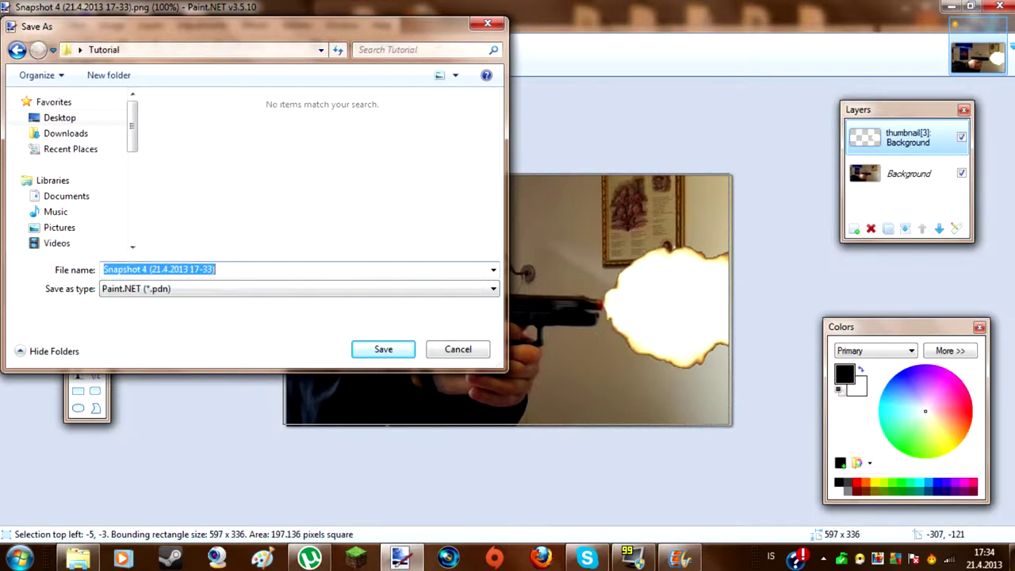
# Save it as a JPEG at quality 100, flattening the layers
pyautogui.click(212, 290)
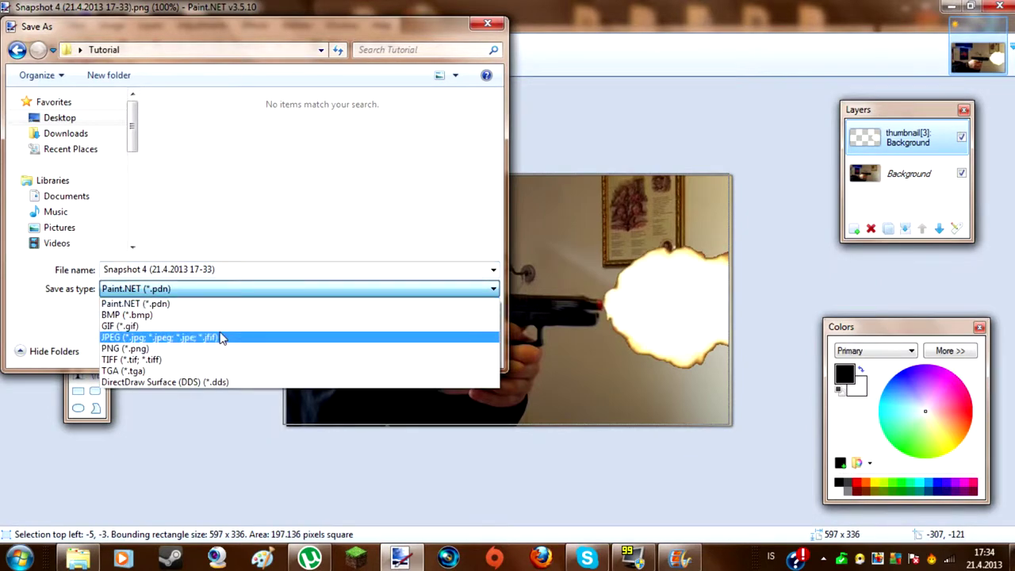
pyautogui.click(279, 334)
pyautogui.click(376, 351)
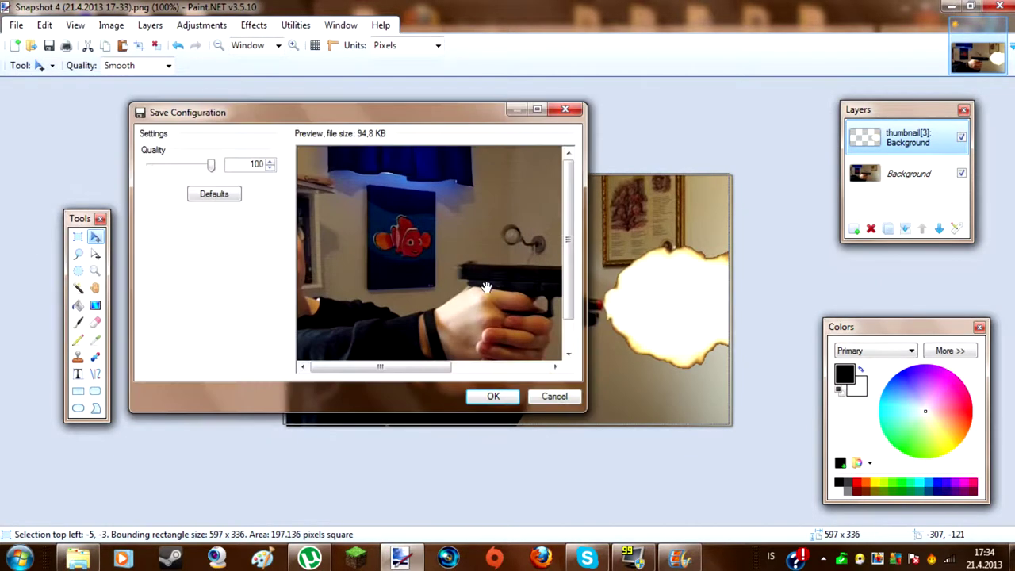
pyautogui.click(493, 397)
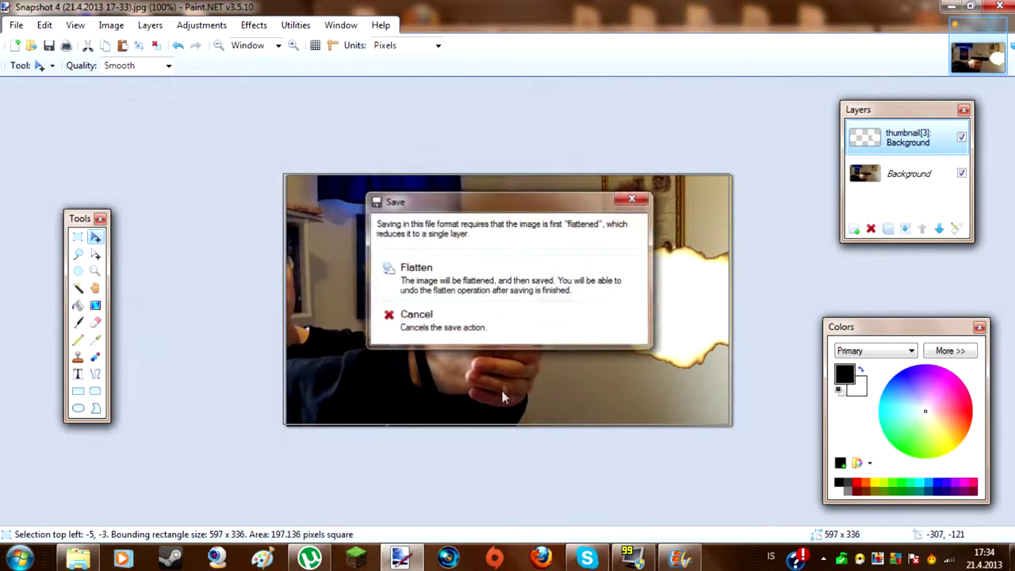
pyautogui.click(522, 304)
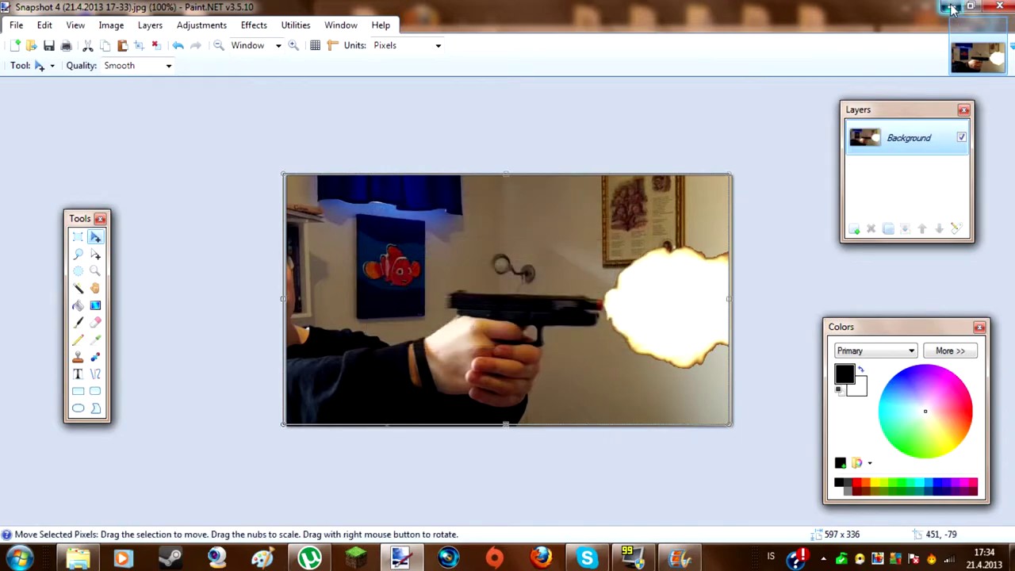
pyautogui.click(951, 8)
pyautogui.click(922, 8)
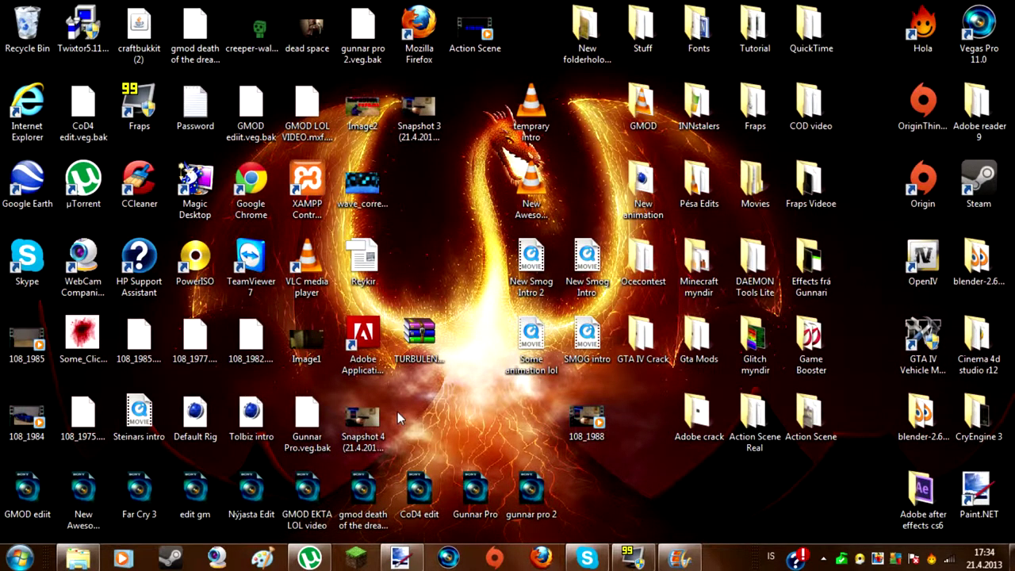
# Move the edited Snapshot 4 JPEG from the Tutorial folder onto the desktop and return to Movie Maker
pyautogui.doubleClick(762, 32)
pyautogui.moveTo(782, 169); pyautogui.dragTo(667, 508)
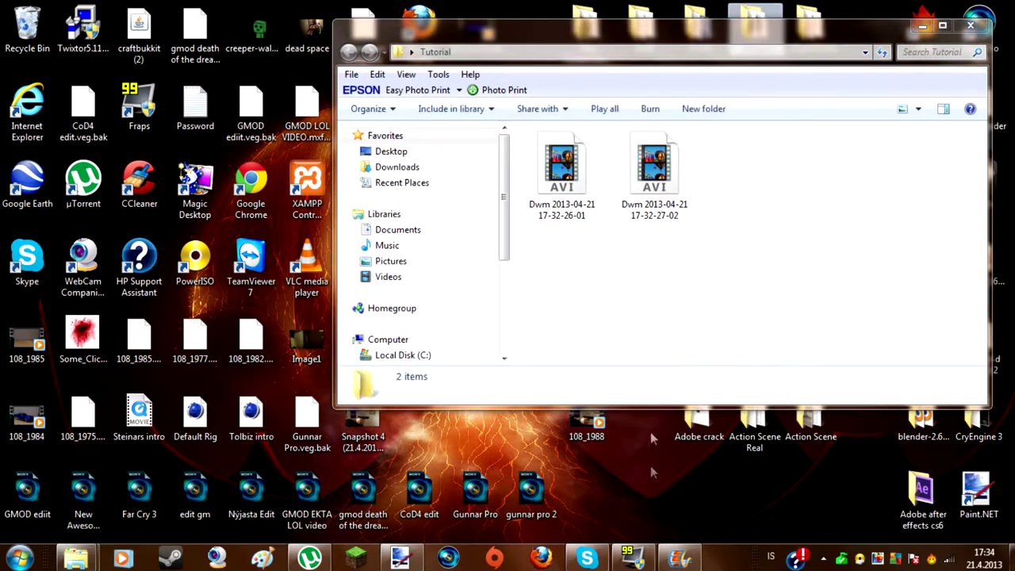
pyautogui.click(922, 26)
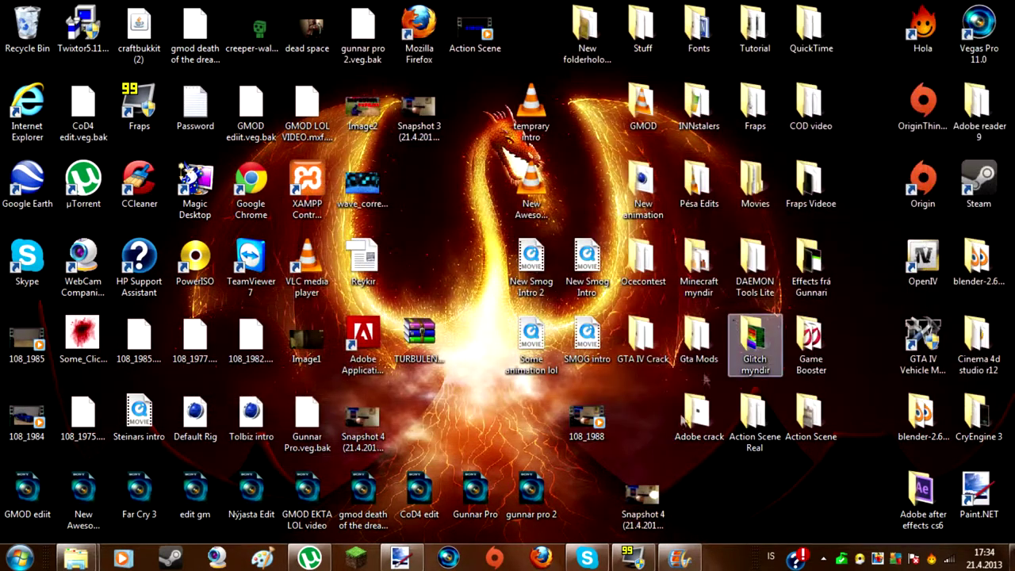
pyautogui.click(680, 557)
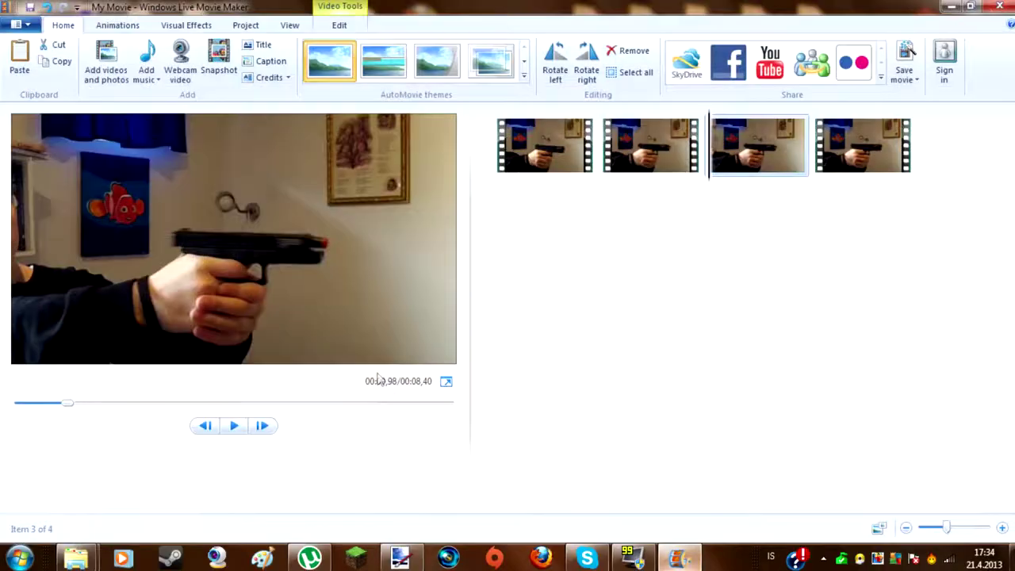
# Add the Snapshot 4 JPEG as storyboard item 4 of 5, bringing the project to 15.40 seconds
pyautogui.click(106, 64)
pyautogui.scroll(-7, 282, 127)
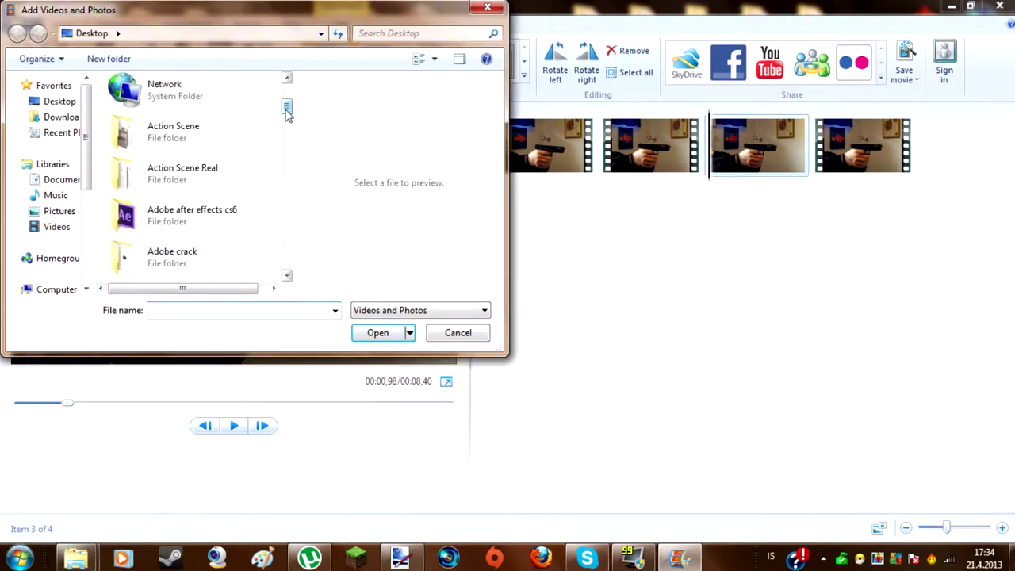
pyautogui.moveTo(292, 181); pyautogui.dragTo(301, 257)
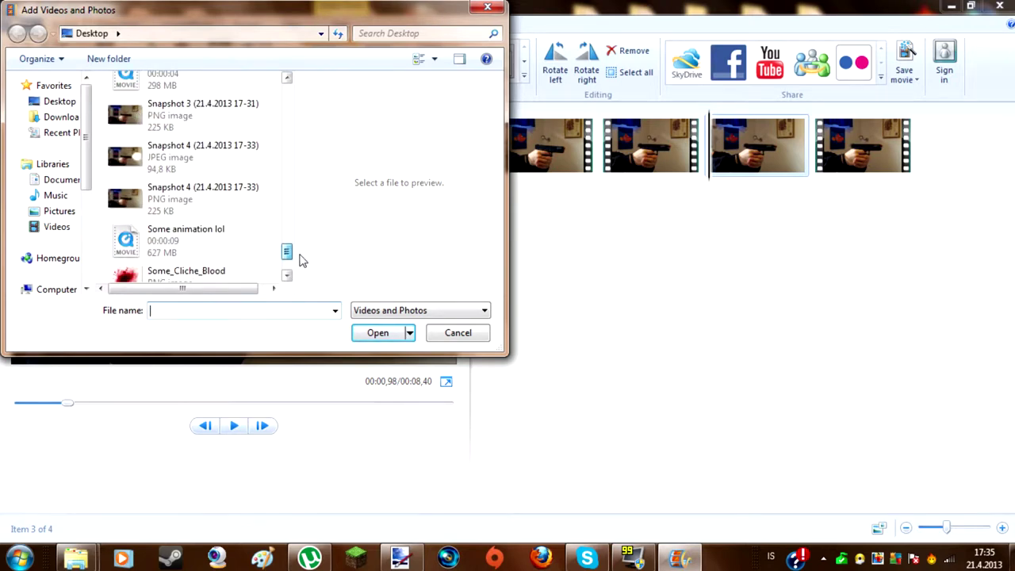
pyautogui.click(220, 161)
pyautogui.click(395, 337)
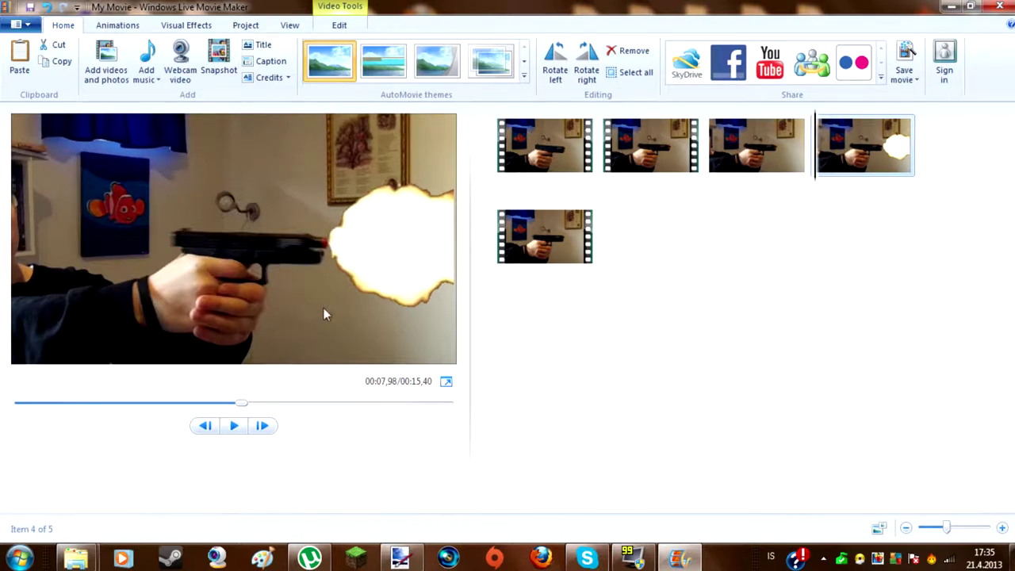
# Remove the second clip, move the muzzle-flash still into second place, and delete the leftover clip
pyautogui.click(623, 137)
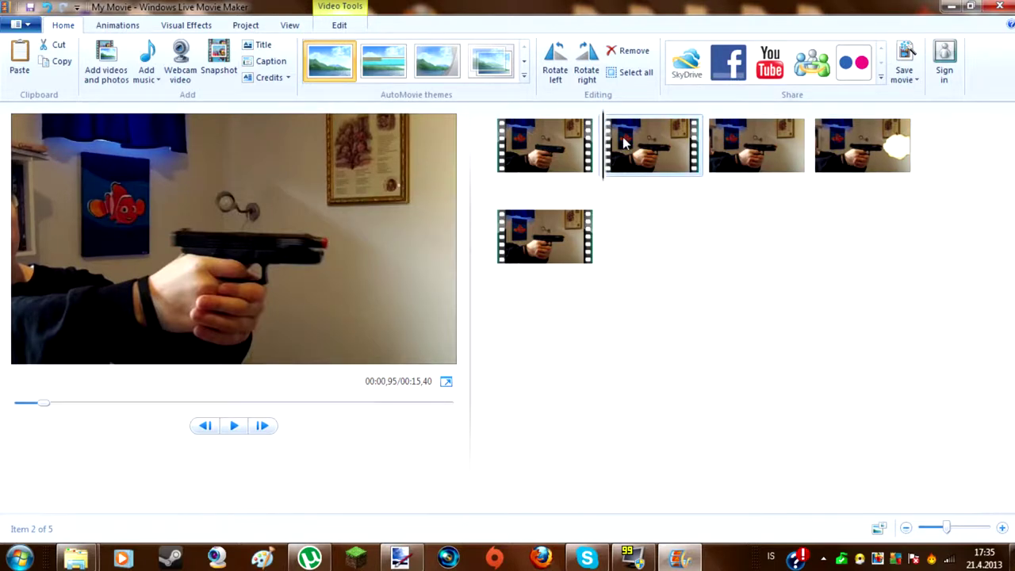
pyautogui.rightClick(623, 136)
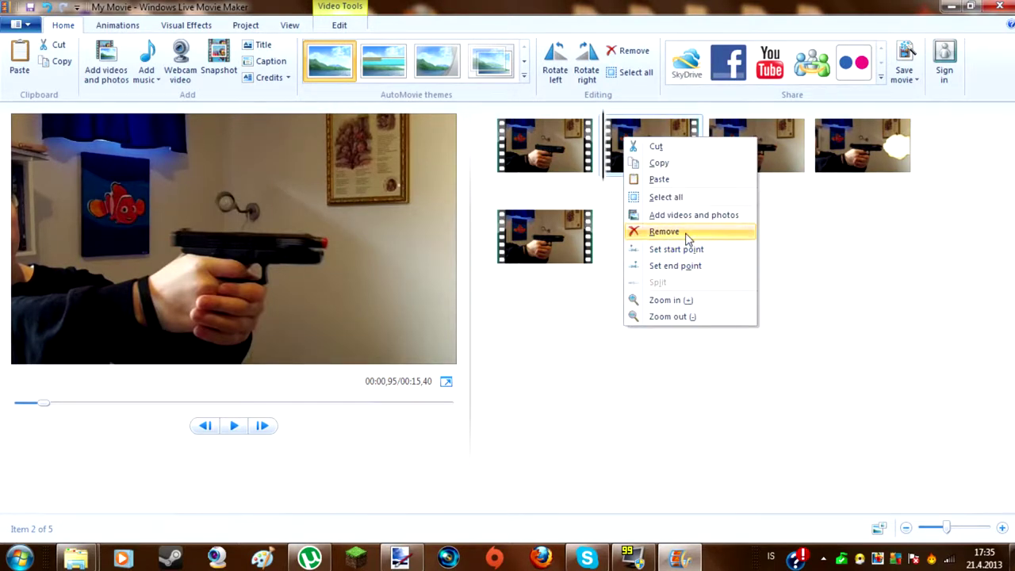
pyautogui.click(687, 233)
pyautogui.moveTo(792, 141); pyautogui.dragTo(622, 163)
pyautogui.rightClick(730, 168)
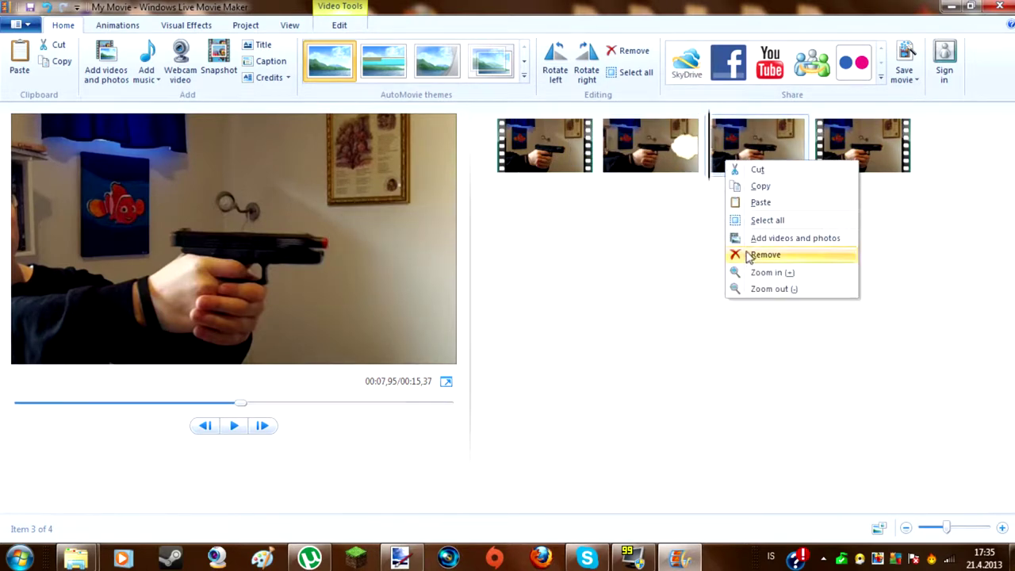
pyautogui.click(750, 254)
# Preview the movie from the start, then select the start of the flash still
pyautogui.click(251, 419)
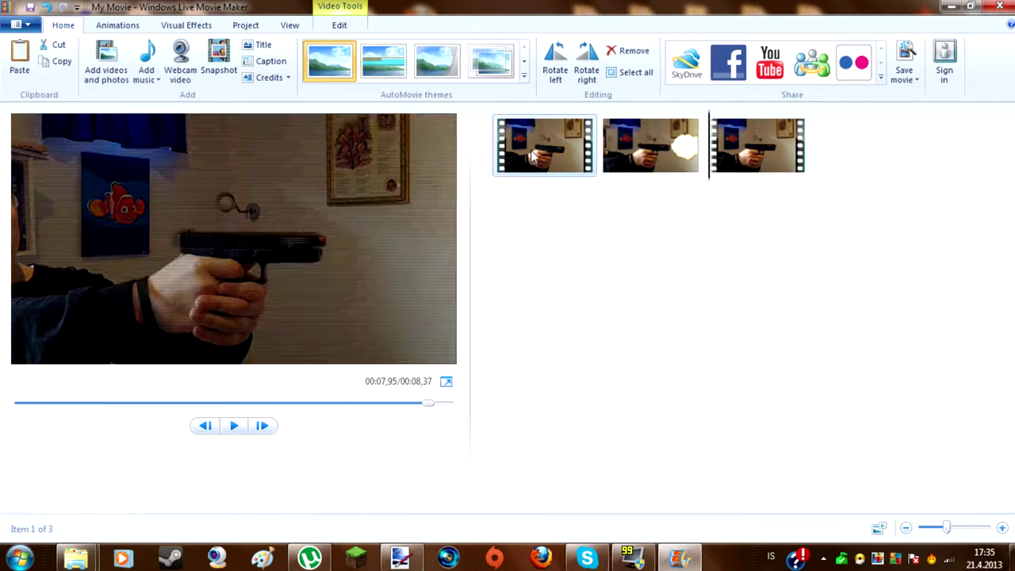
pyautogui.click(236, 428)
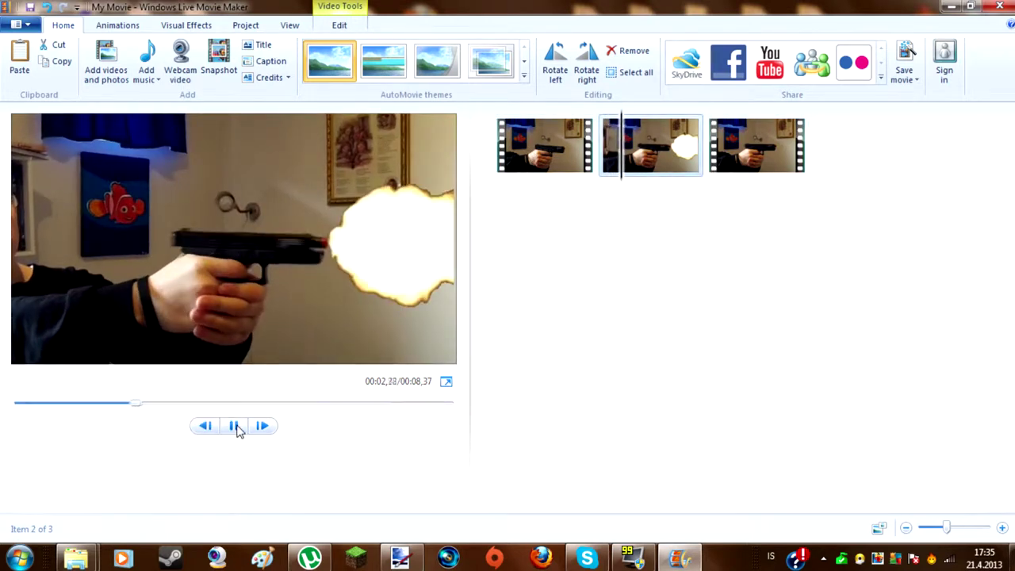
pyautogui.click(235, 427)
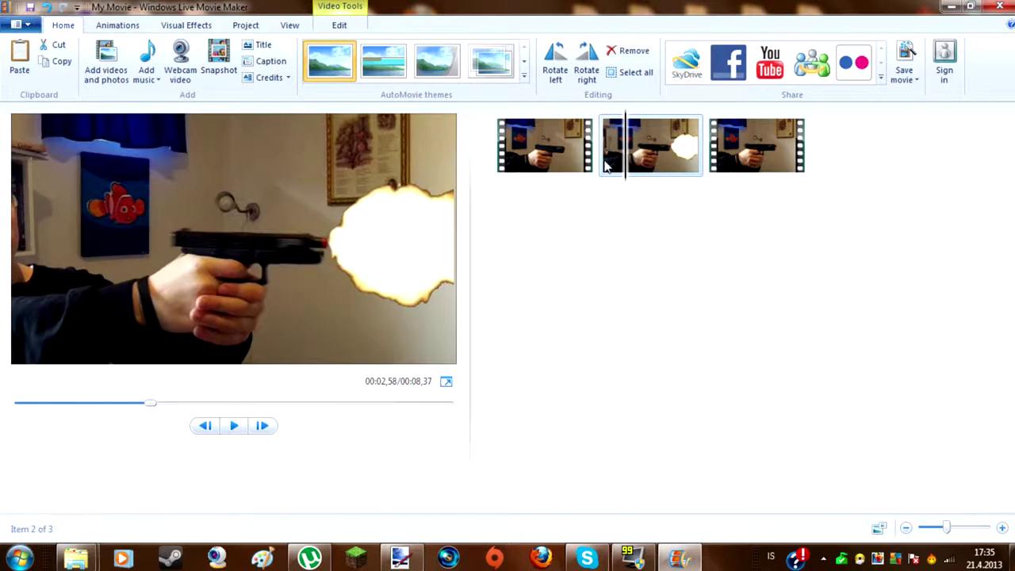
pyautogui.click(606, 165)
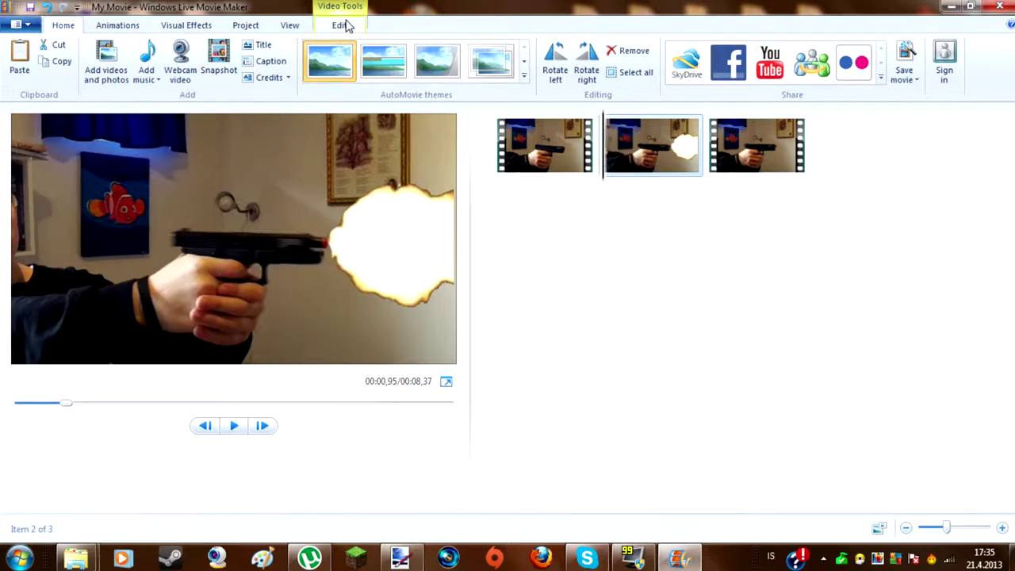
# Set the muzzle-flash still's display duration to 0.05 seconds in Video Tools Edit
pyautogui.click(340, 25)
pyautogui.click(311, 73)
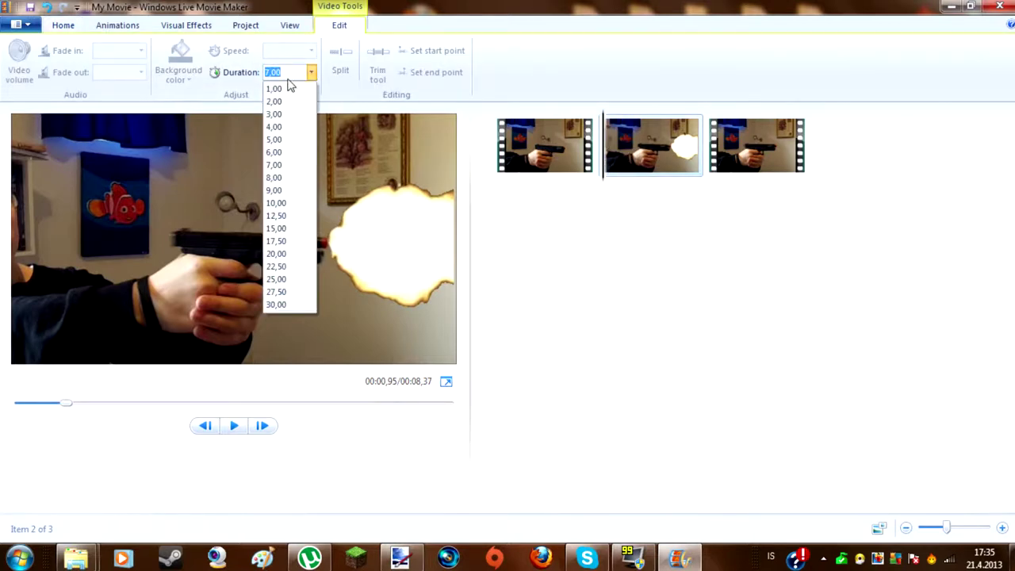
pyautogui.click(280, 75)
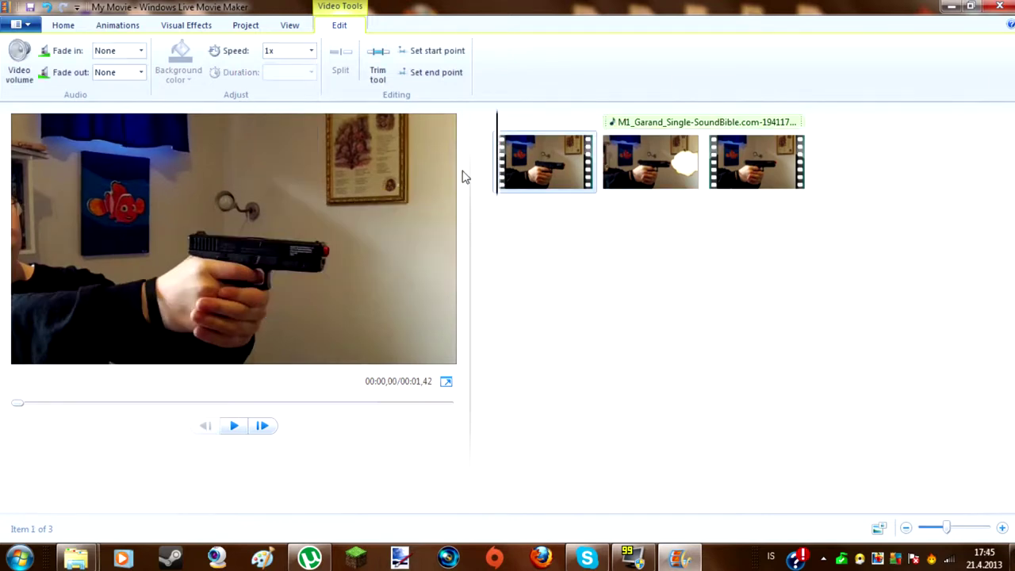
pyautogui.click(627, 165)
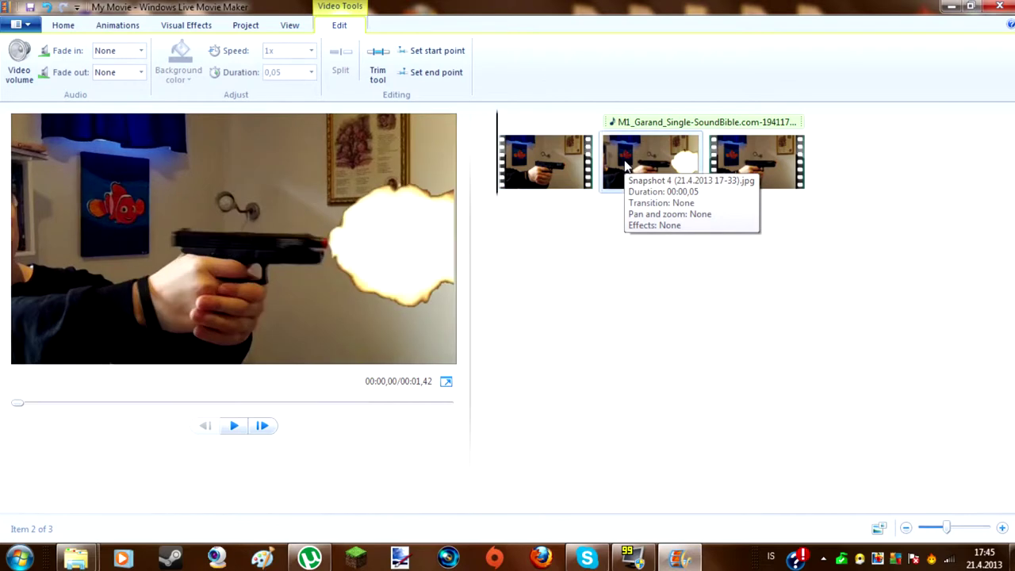
# Return to Home and close the Add music options without adding more music
pyautogui.click(58, 28)
pyautogui.click(150, 77)
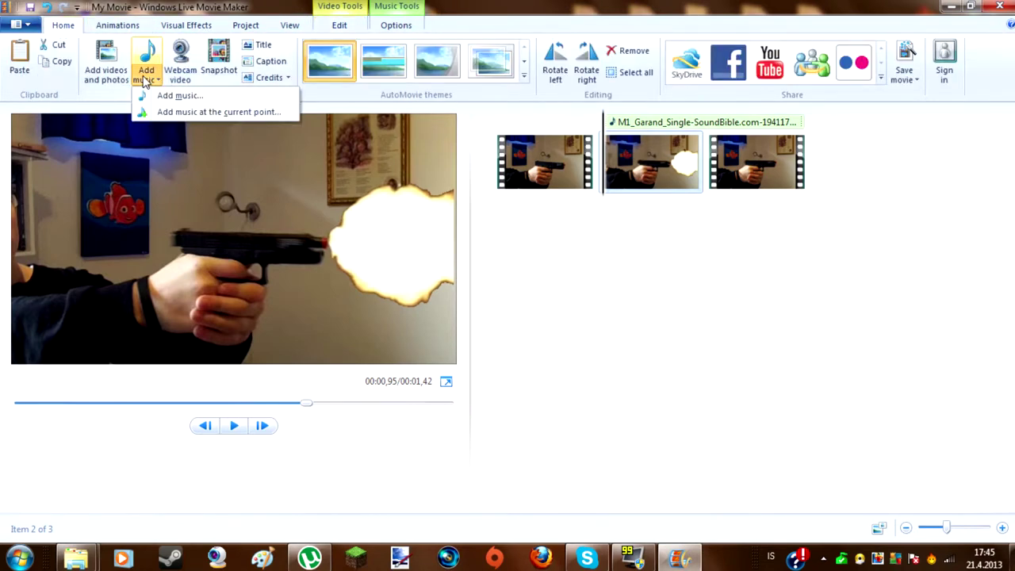
pyautogui.click(598, 162)
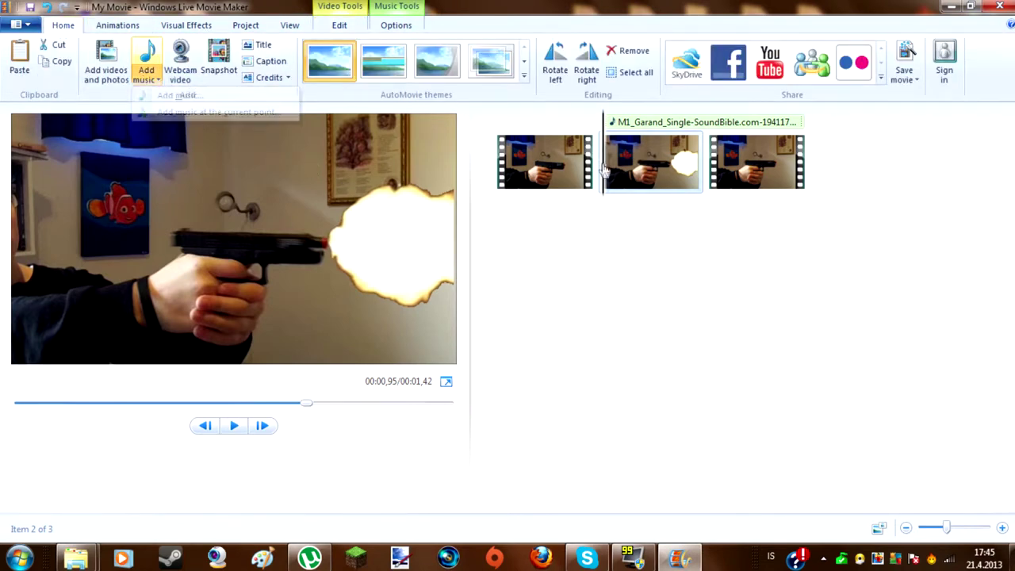
pyautogui.press('Home')
# Save the movie with a preset, then play the saved Tutorial video from the desktop
pyautogui.click(19, 23)
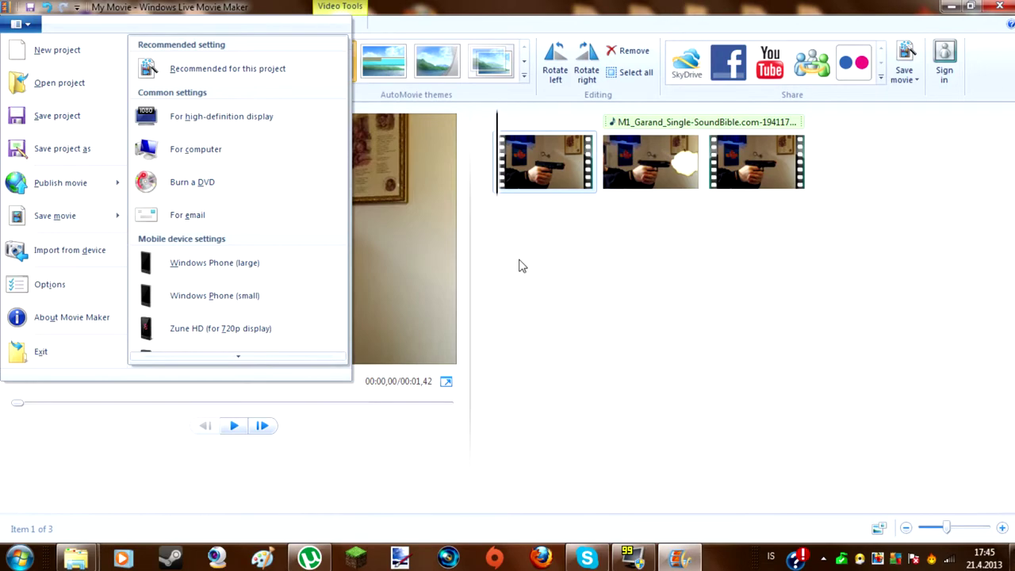
pyautogui.click(612, 297)
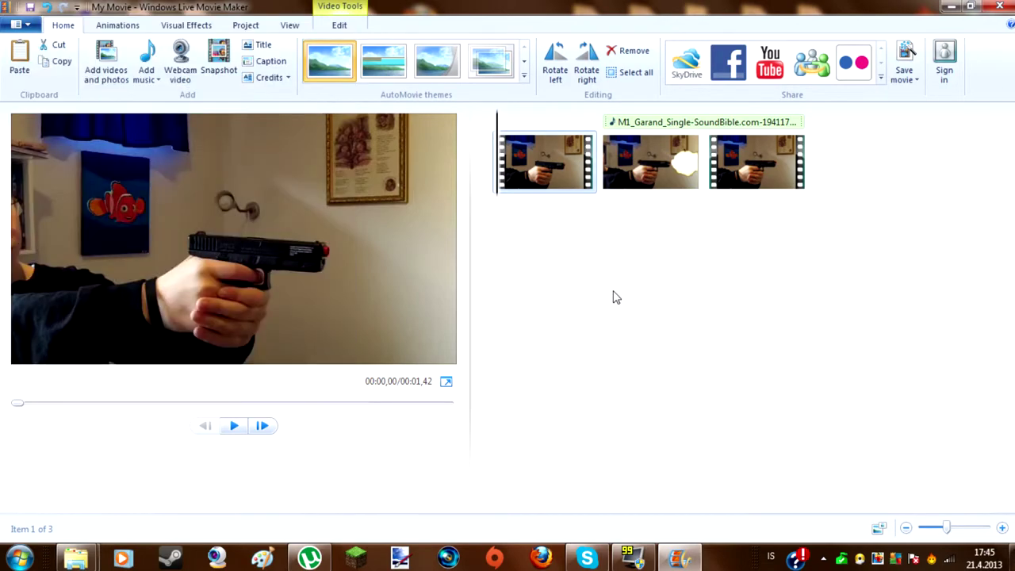
pyautogui.click(948, 6)
pyautogui.doubleClick(419, 187)
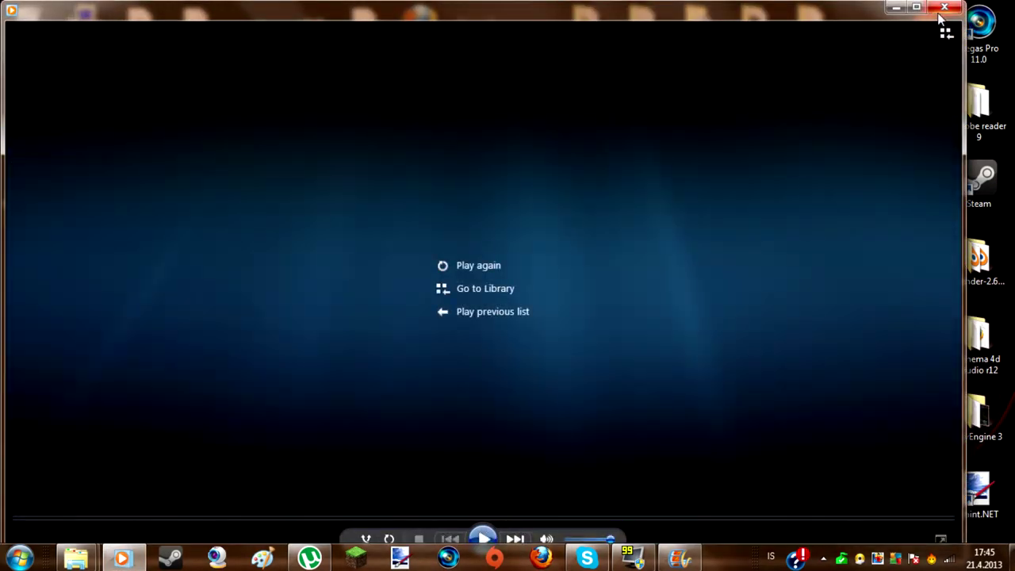
# Close Windows Media Player once the Tutorial video finishes playing
pyautogui.click(944, 6)
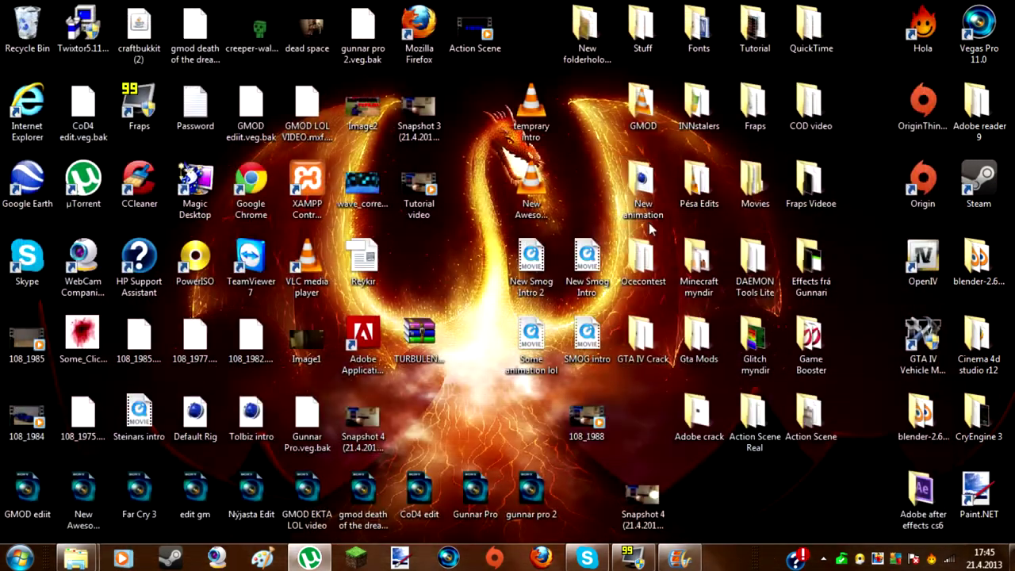